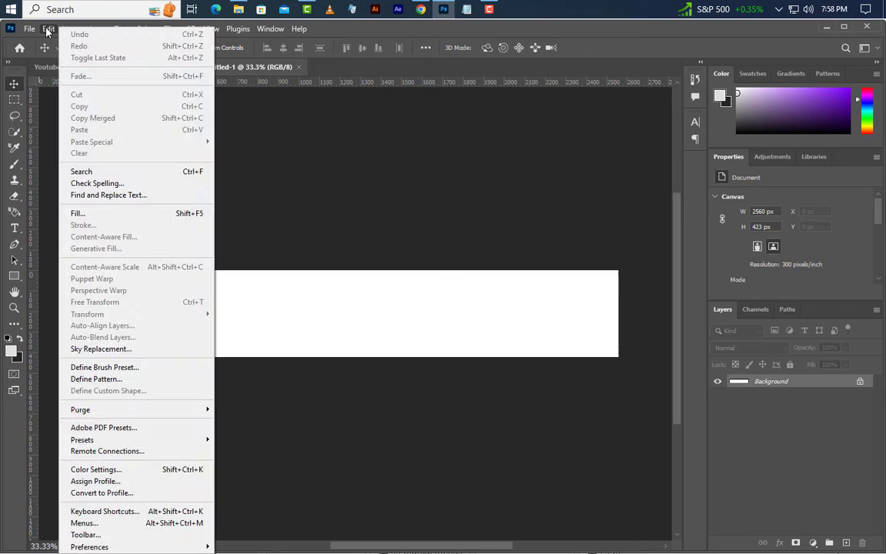
# Step: Fill the 2560 × 423 px canvas with the light grey foreground color and move it into the Youtube Channel Art Design document
pyautogui.click(81, 214)
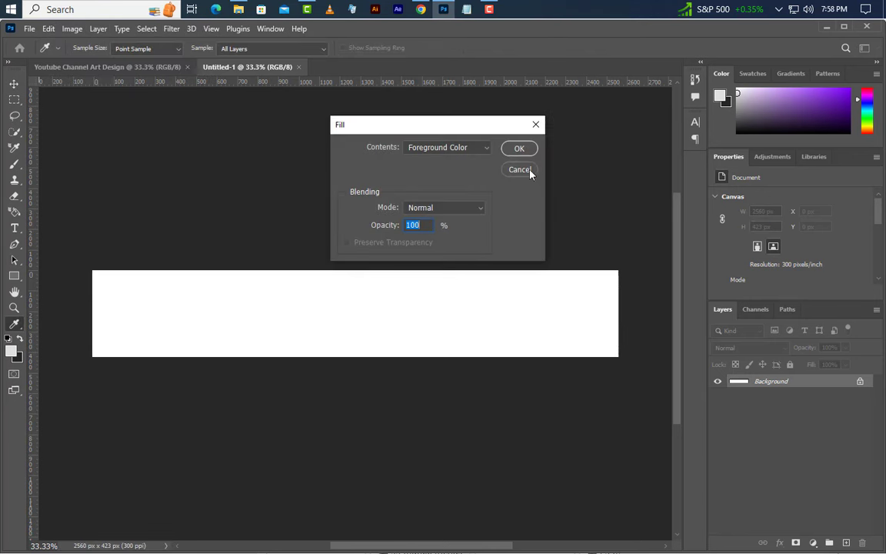
pyautogui.click(518, 149)
pyautogui.moveTo(163, 92); pyautogui.dragTo(329, 333)
# Step: Center the light grey band on the canvas in both directions and place horizontal guides along its upper and lower edges
pyautogui.hotkey('ctrl', 'a')
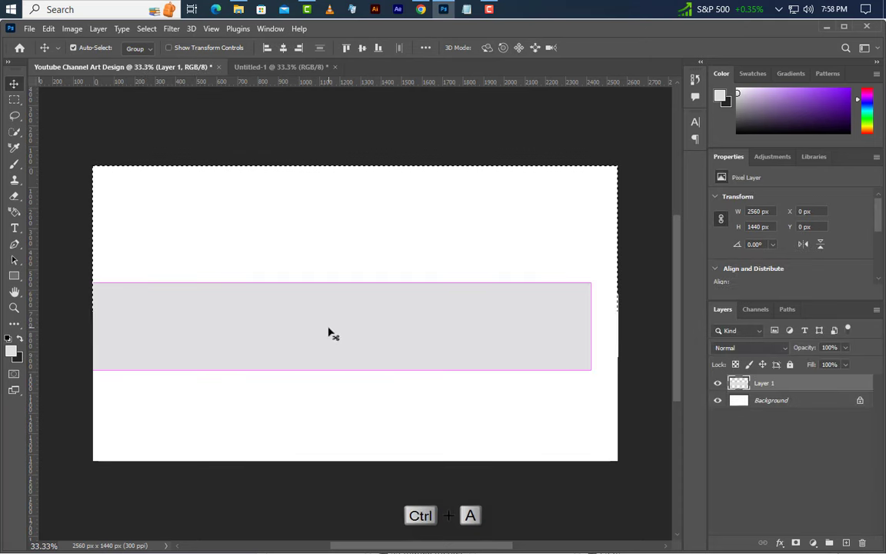
pyautogui.click(284, 48)
pyautogui.click(362, 48)
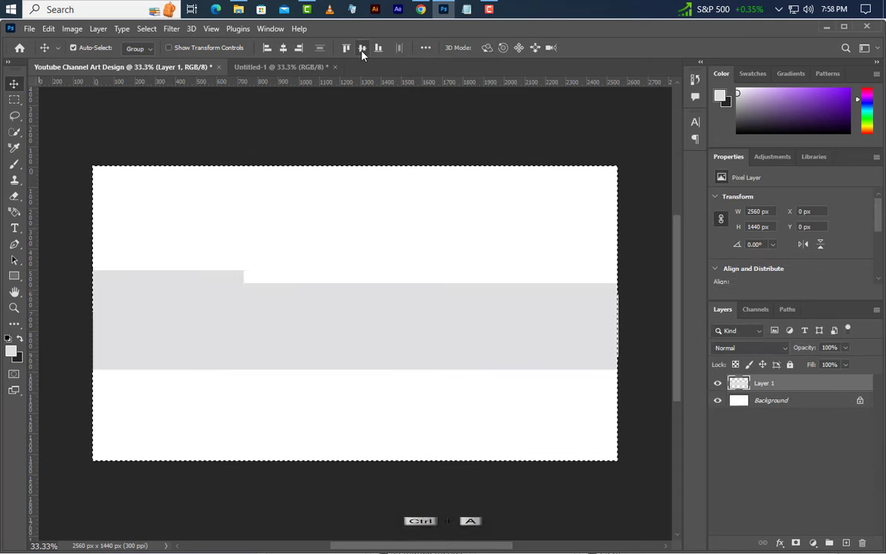
pyautogui.click(146, 29)
pyautogui.click(148, 54)
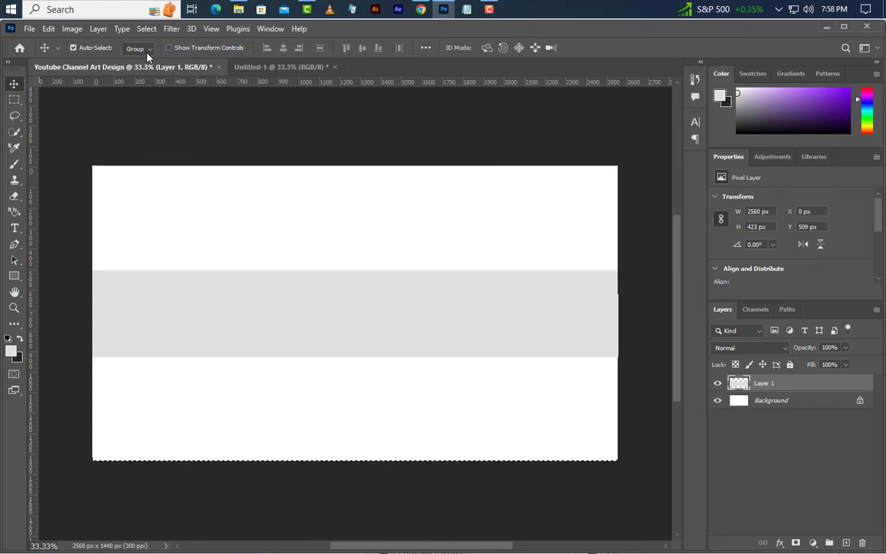
pyautogui.moveTo(303, 83); pyautogui.dragTo(313, 359)
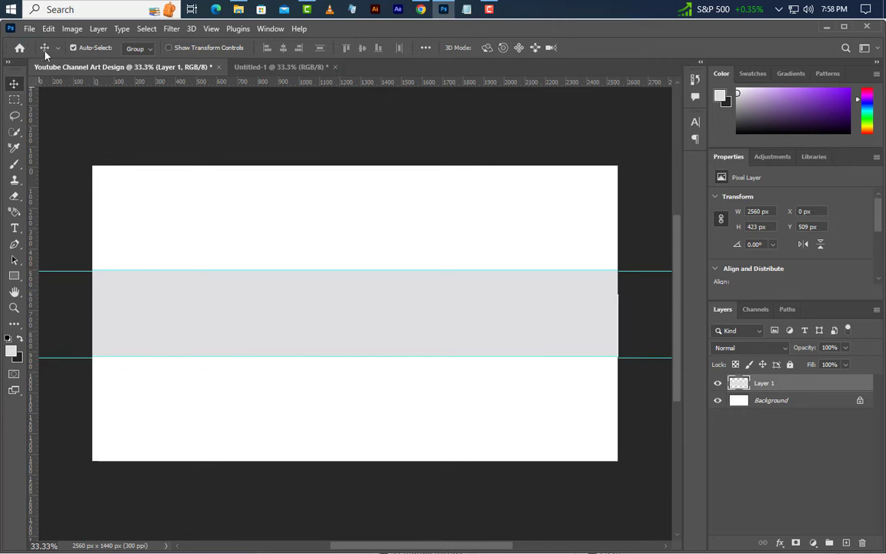
# Step: Create a new document 1855 px wide and 423 px high at 300 pixels/inch
pyautogui.hotkey('ctrl', 'n')
pyautogui.doubleClick(608, 177)
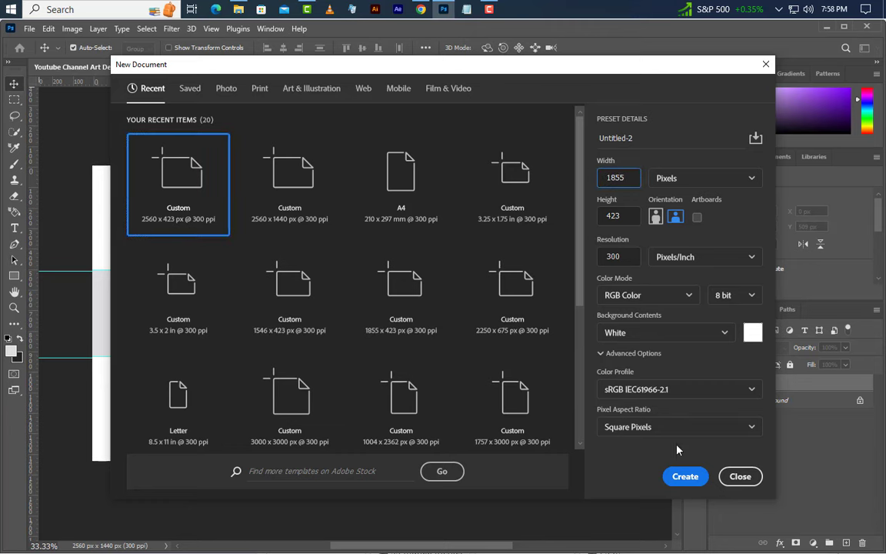
pyautogui.click(678, 477)
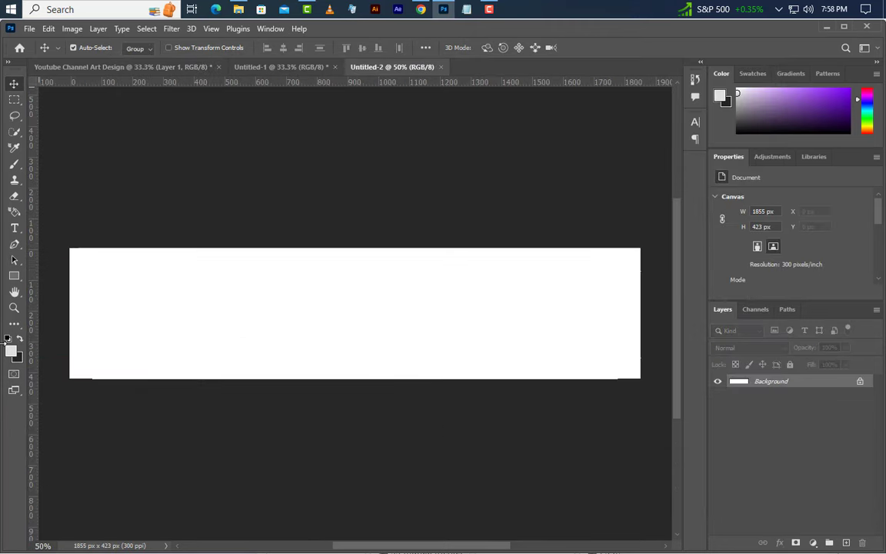
# Step: Fill the 1855 × 423 px canvas with grey b8b7b8 and move it into the Youtube Channel Art Design document
pyautogui.click(11, 352)
pyautogui.click(561, 384)
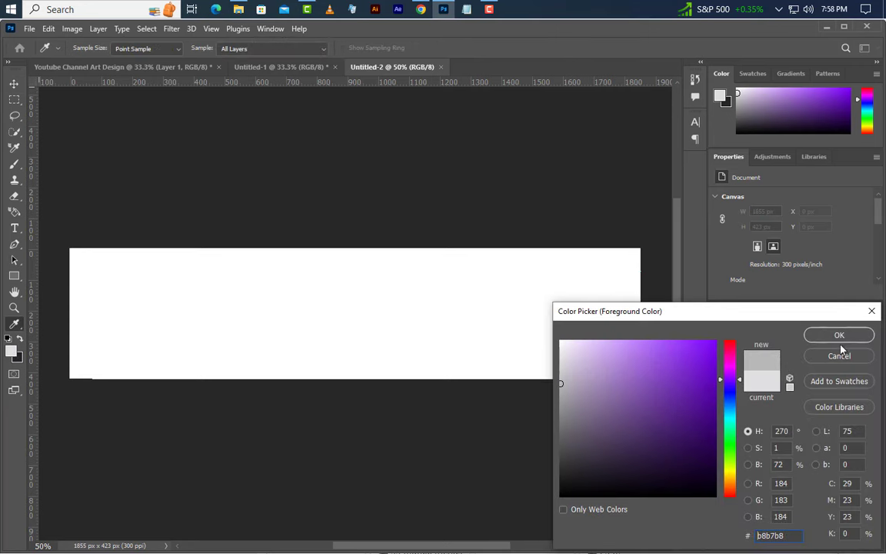
pyautogui.click(865, 334)
pyautogui.click(48, 28)
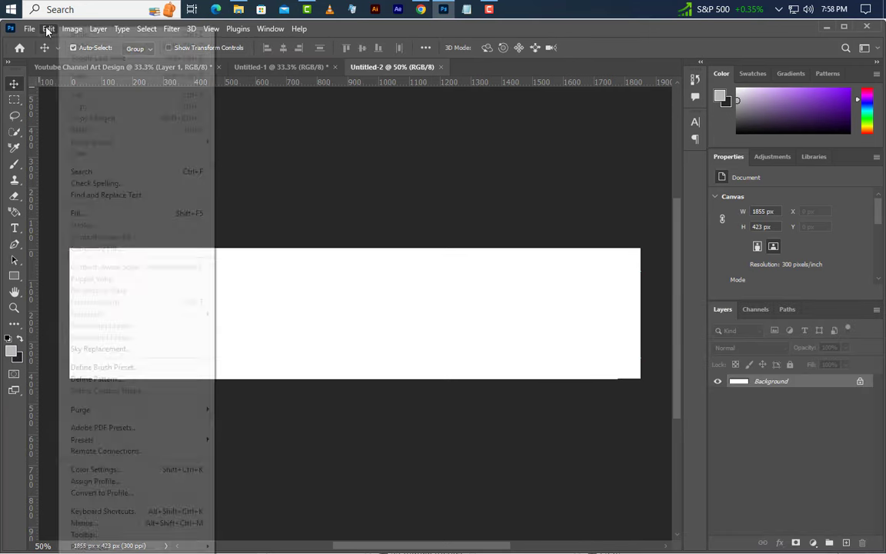
pyautogui.click(88, 218)
pyautogui.click(518, 150)
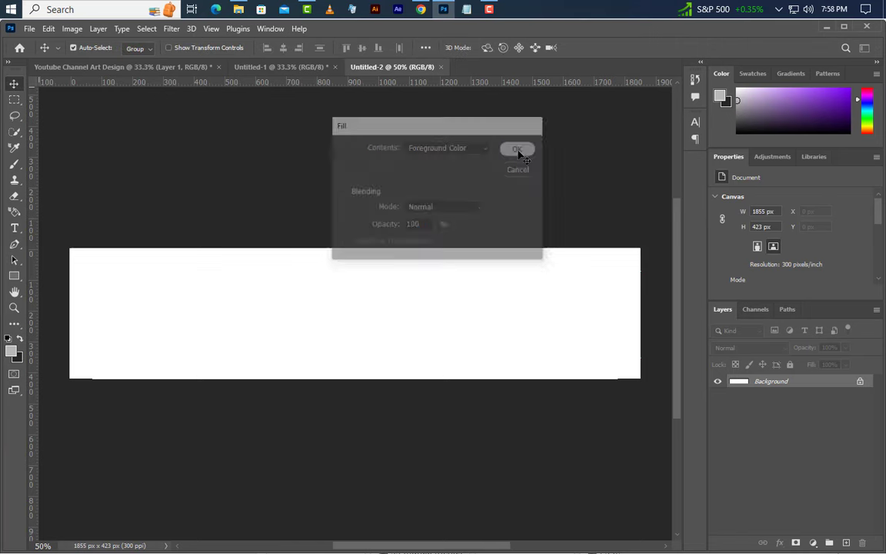
pyautogui.moveTo(523, 302); pyautogui.dragTo(336, 336)
# Step: Center the 1855 px grey band on the canvas in both directions and place vertical guides along its left and right edges
pyautogui.hotkey('ctrl', 'a')
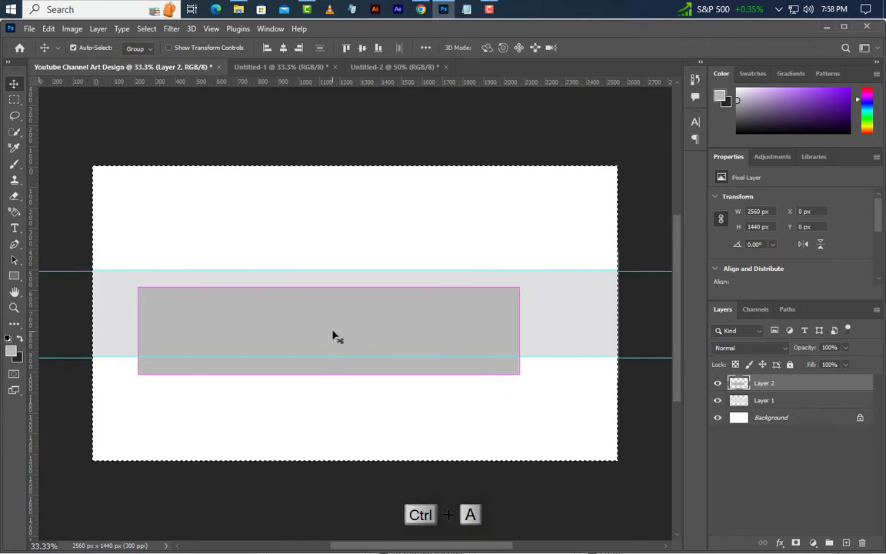
pyautogui.click(283, 47)
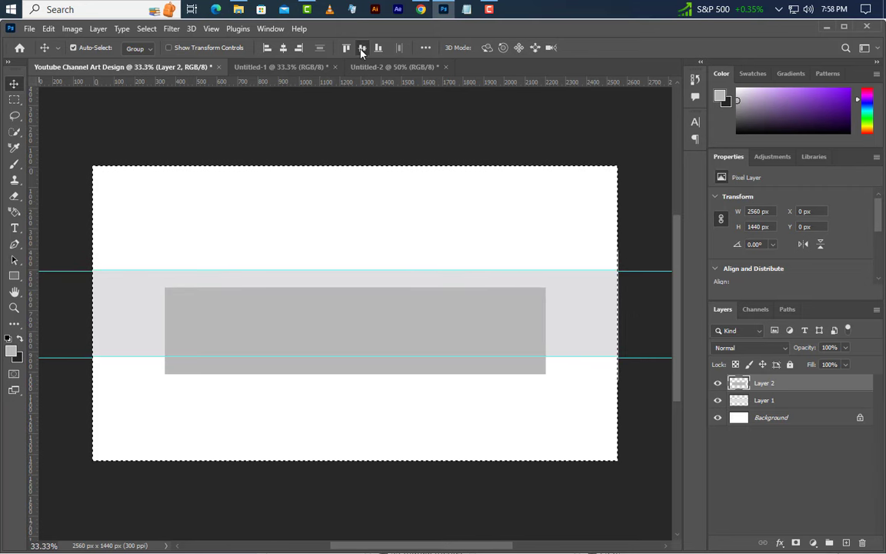
pyautogui.click(363, 48)
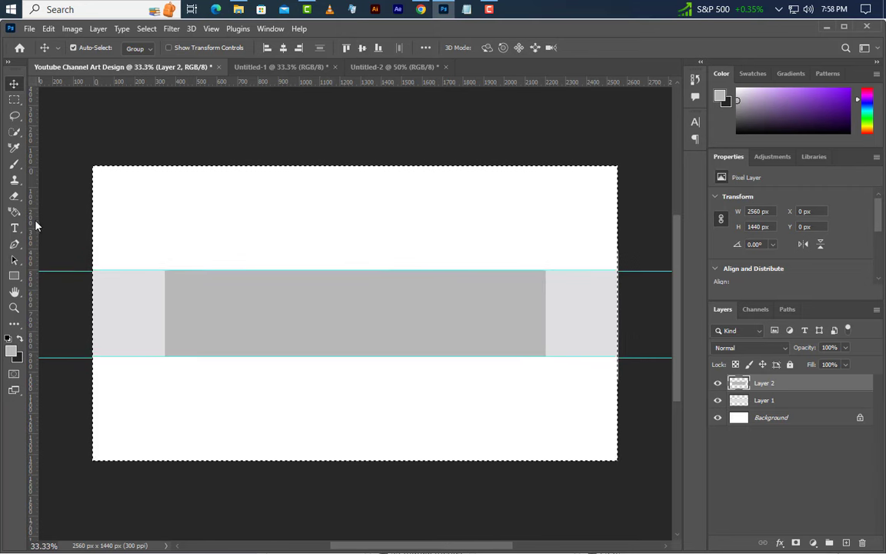
pyautogui.moveTo(31, 197); pyautogui.dragTo(547, 313)
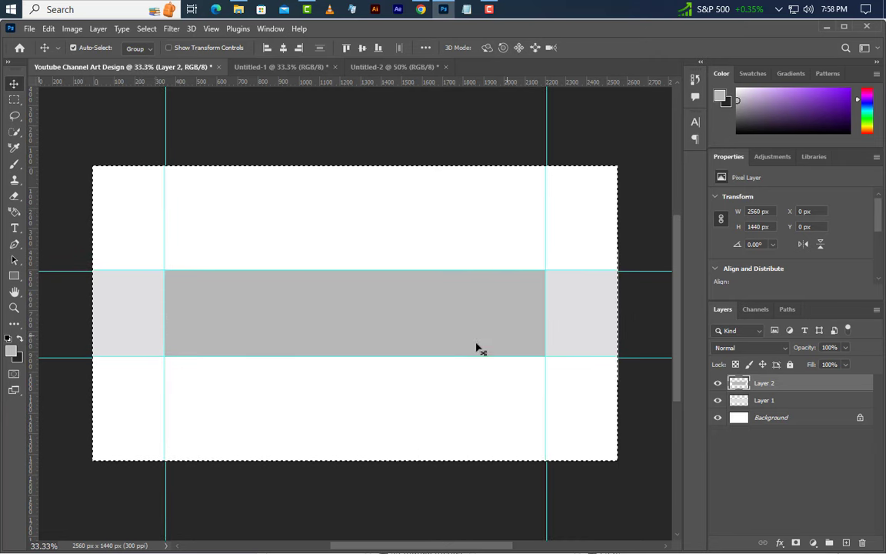
# Step: Create a new document 1546 px wide and 423 px high at 300 pixels/inch
pyautogui.click(30, 28)
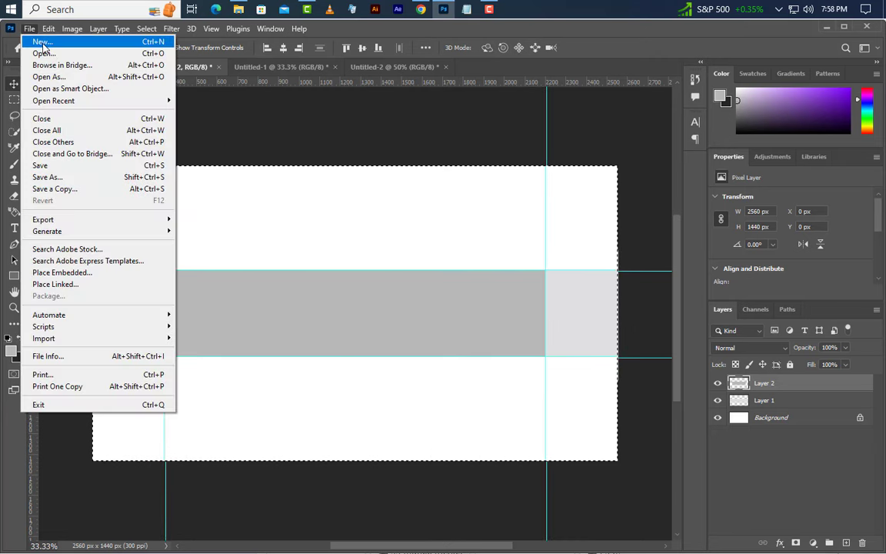
pyautogui.click(44, 45)
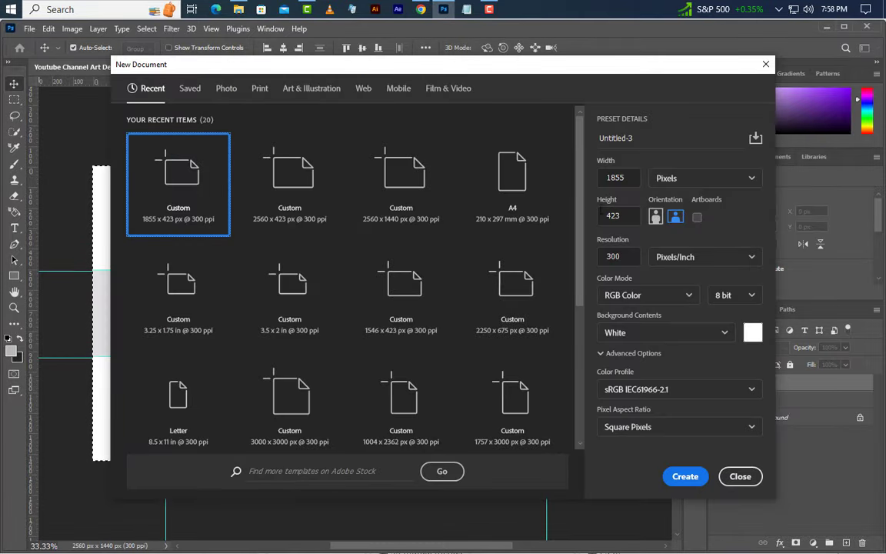
pyautogui.click(627, 180)
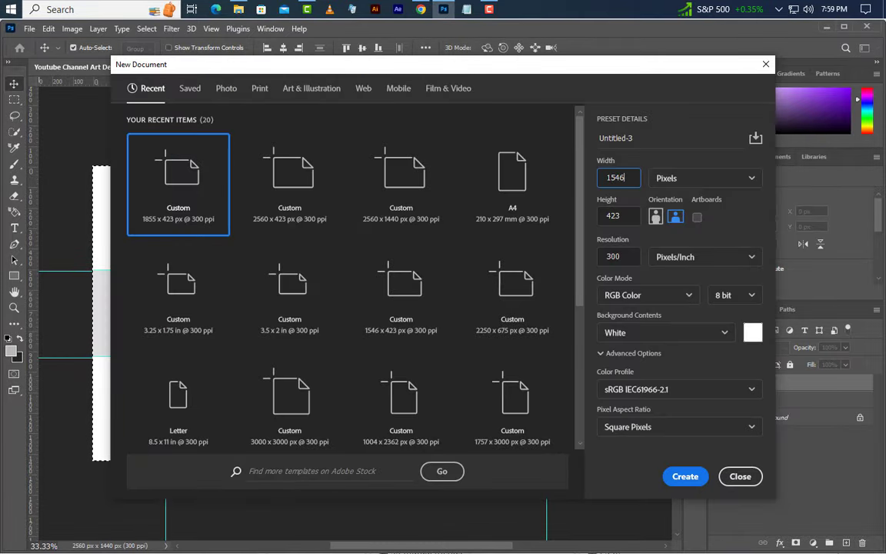
pyautogui.write('1546')
pyautogui.click(678, 477)
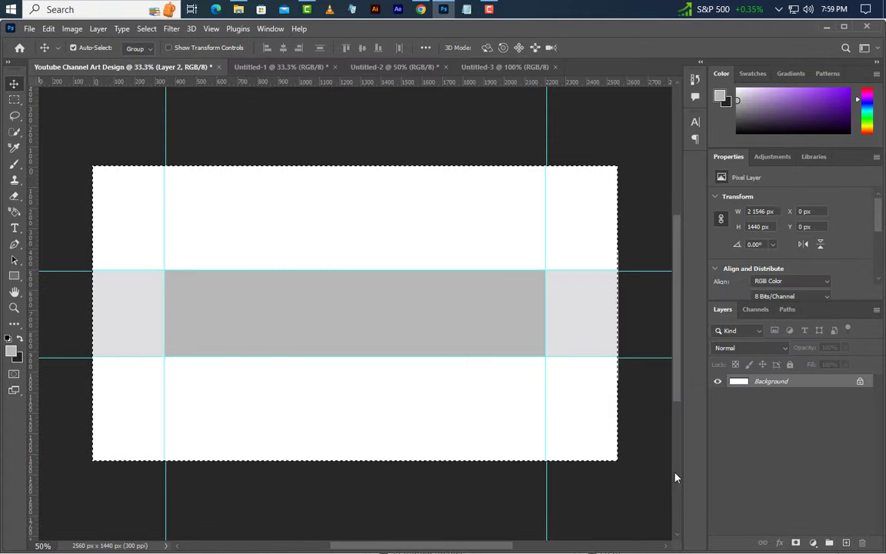
# Step: Fill the 1546 × 423 px canvas with darker grey 9f9e9f and move it into the Youtube Channel Art Design document
pyautogui.click(11, 352)
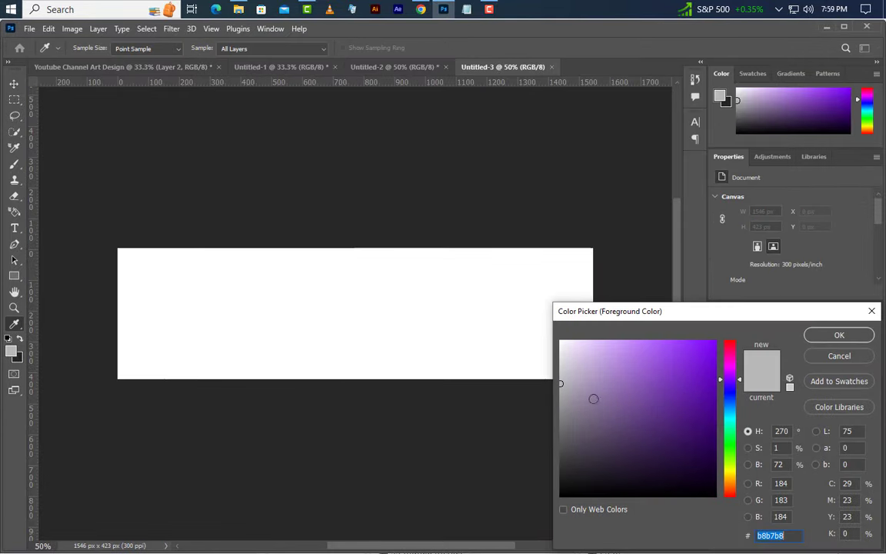
pyautogui.click(562, 398)
pyautogui.click(811, 335)
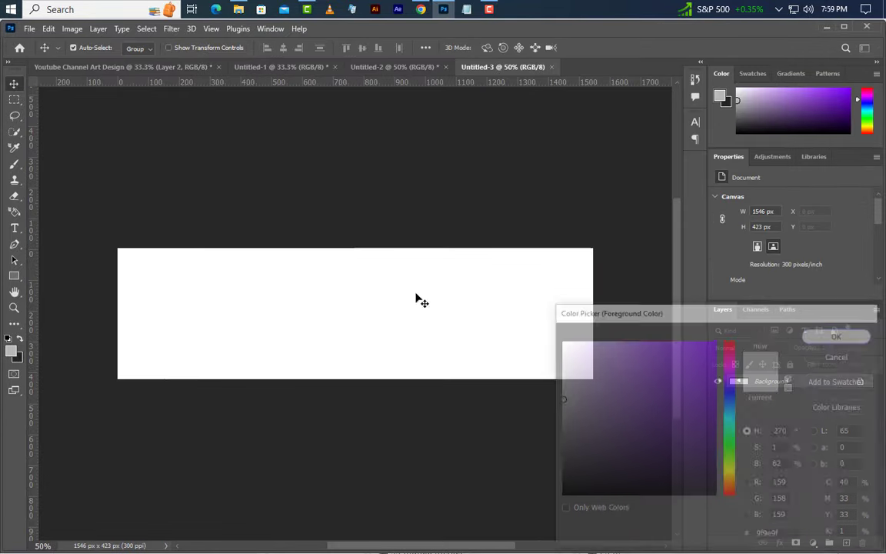
pyautogui.click(49, 29)
pyautogui.click(90, 216)
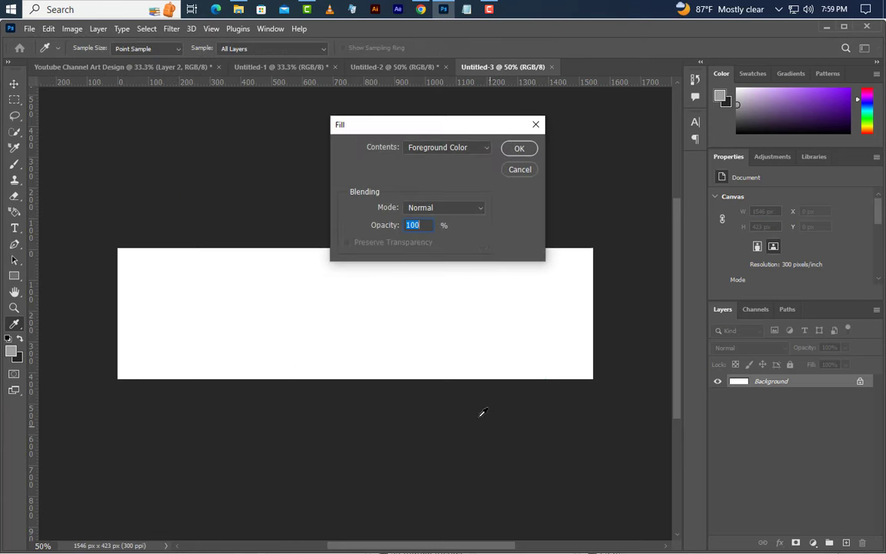
pyautogui.click(519, 149)
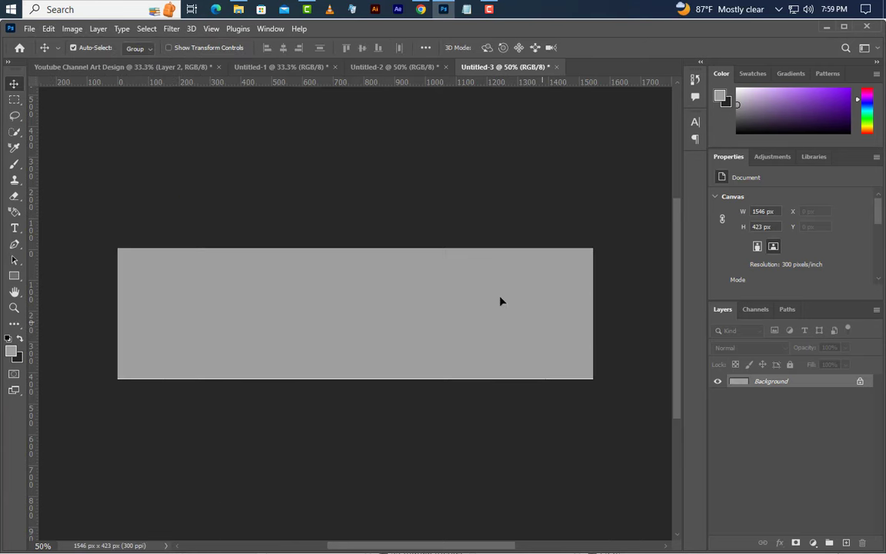
pyautogui.moveTo(501, 301); pyautogui.dragTo(354, 348)
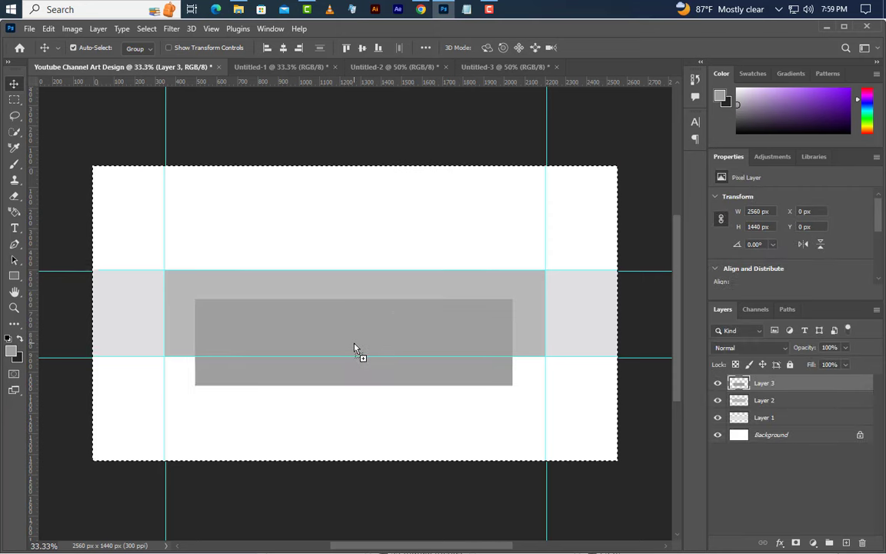
# Step: Center the darkest grey band on the canvas in both directions and place vertical guides along its left and right edges
pyautogui.click(283, 47)
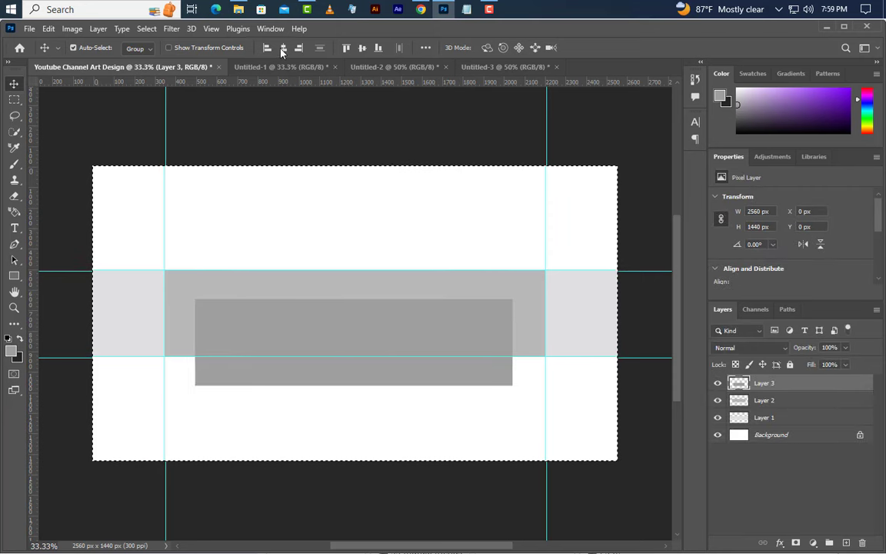
pyautogui.click(368, 48)
pyautogui.moveTo(31, 287); pyautogui.dragTo(197, 329)
pyautogui.moveTo(31, 269); pyautogui.dragTo(514, 357)
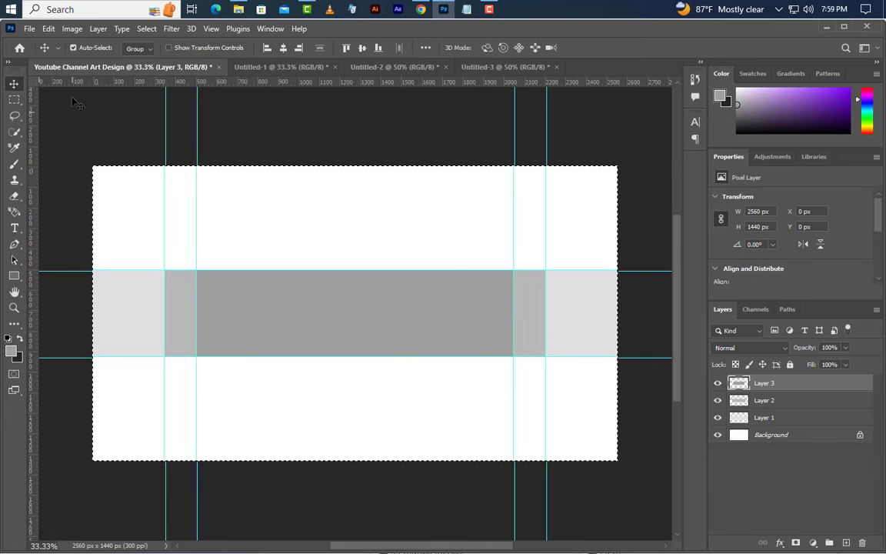
# Step: Deselect the canvas and delete Layer 1, Layer 2 and Layer 3, keeping the guides and the Background
pyautogui.click(143, 31)
pyautogui.click(154, 51)
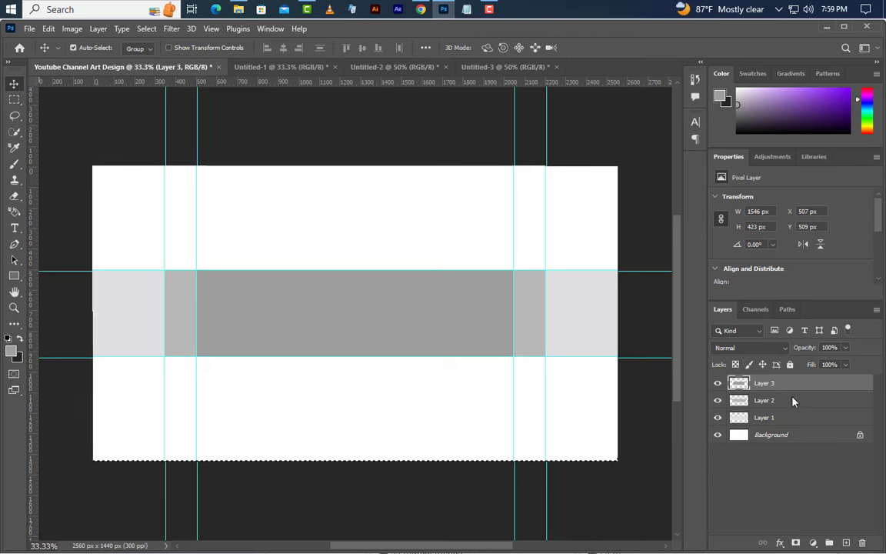
pyautogui.keyDown('shift'); pyautogui.click(801, 418); pyautogui.keyUp('shift')
pyautogui.moveTo(839, 421); pyautogui.dragTo(862, 543)
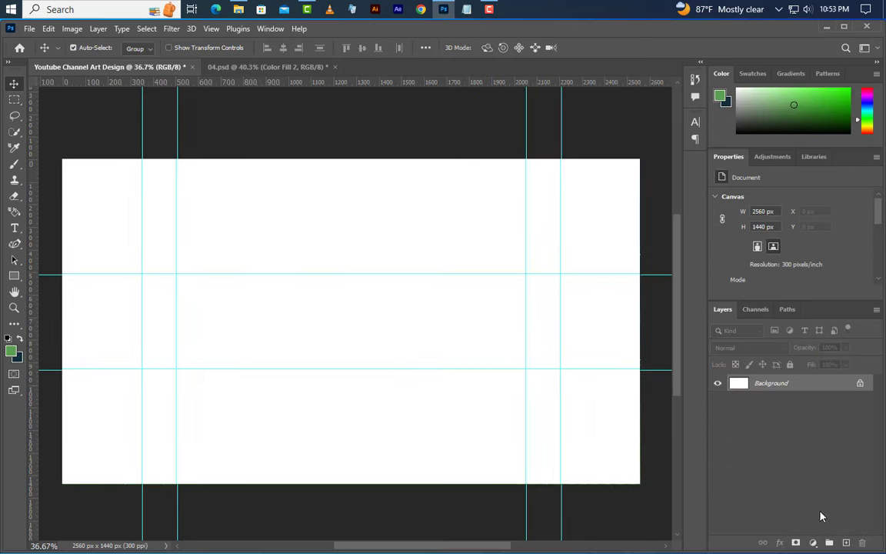
# Step: Add a Gradient fill layer above the Background and use green 5a9f4f for the gradient's starting color stop
pyautogui.click(813, 543)
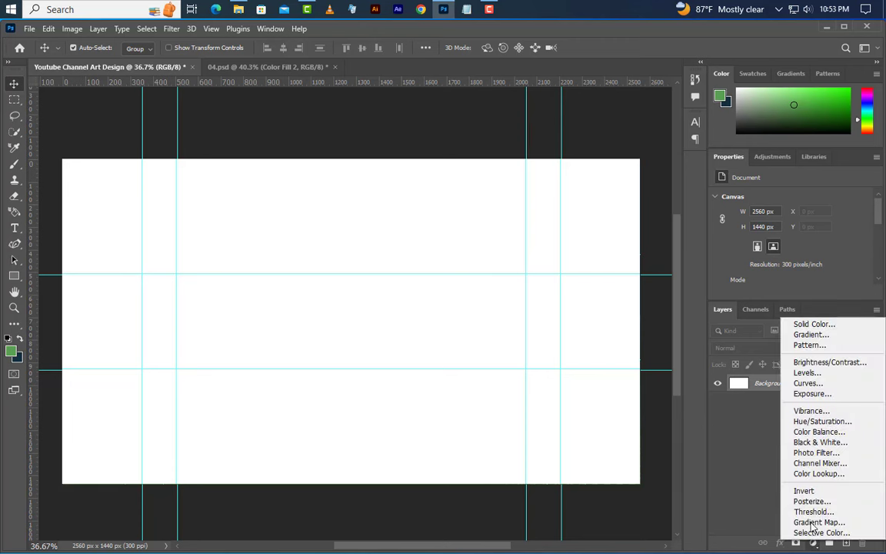
pyautogui.click(811, 335)
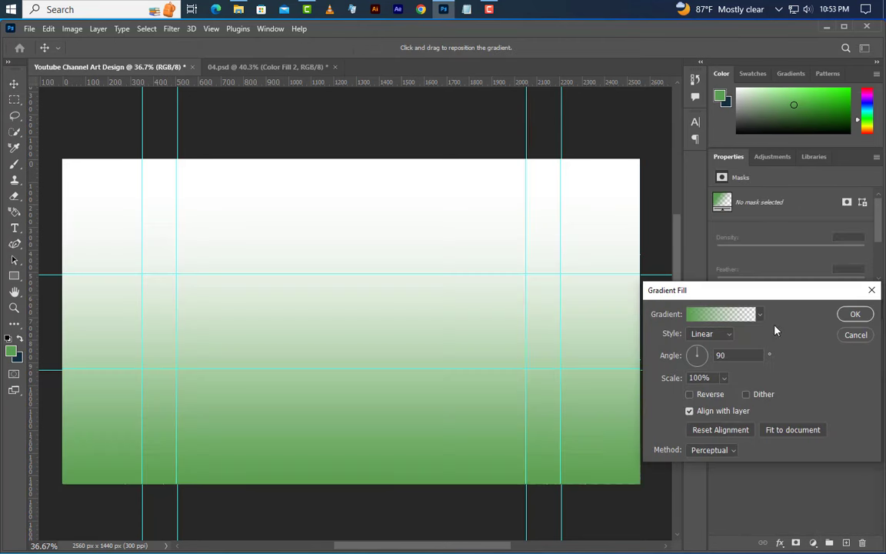
pyautogui.click(733, 314)
pyautogui.doubleClick(614, 435)
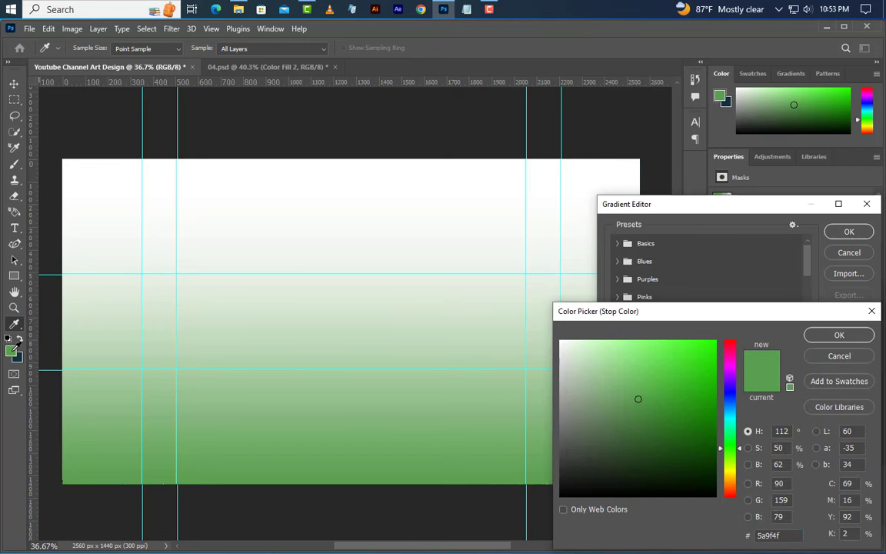
pyautogui.click(839, 335)
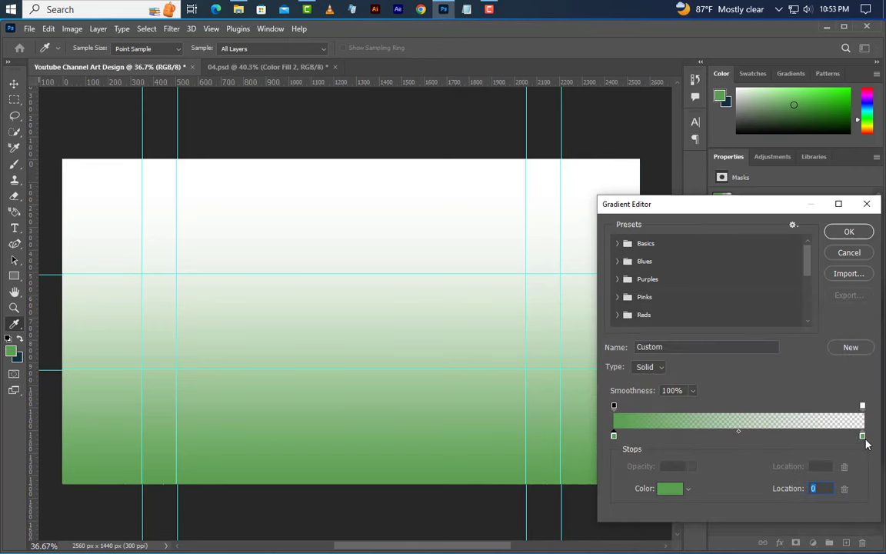
# Step: Set the gradient's end color stop to dark blue 133040 and its end opacity stop to 100%
pyautogui.doubleClick(863, 436)
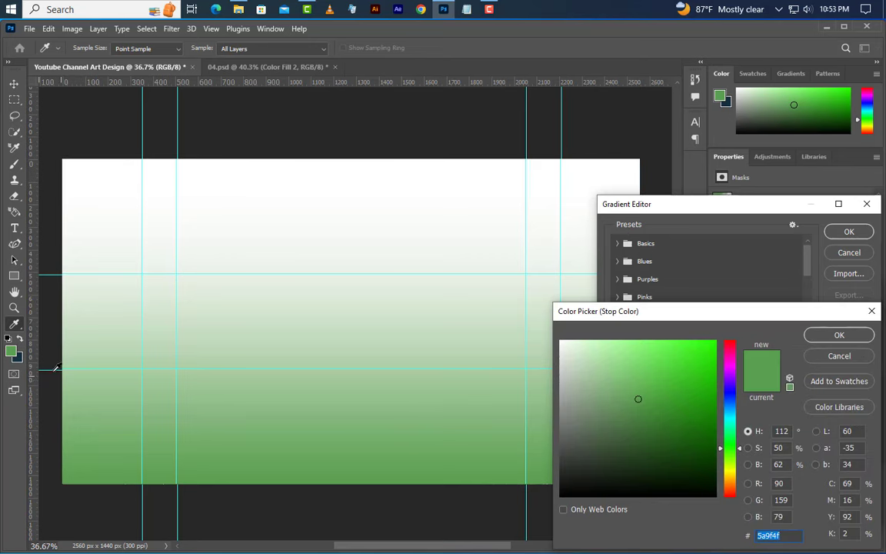
pyautogui.write('133040')
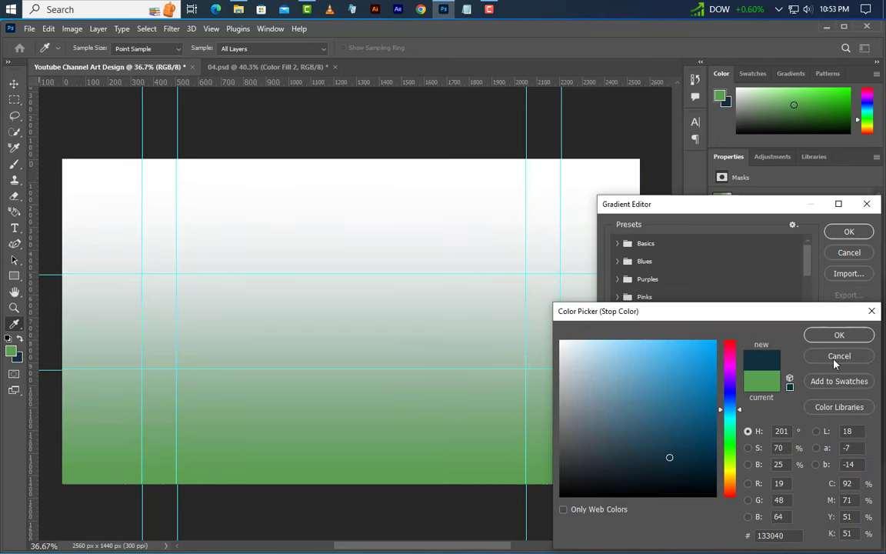
pyautogui.click(839, 339)
pyautogui.click(863, 407)
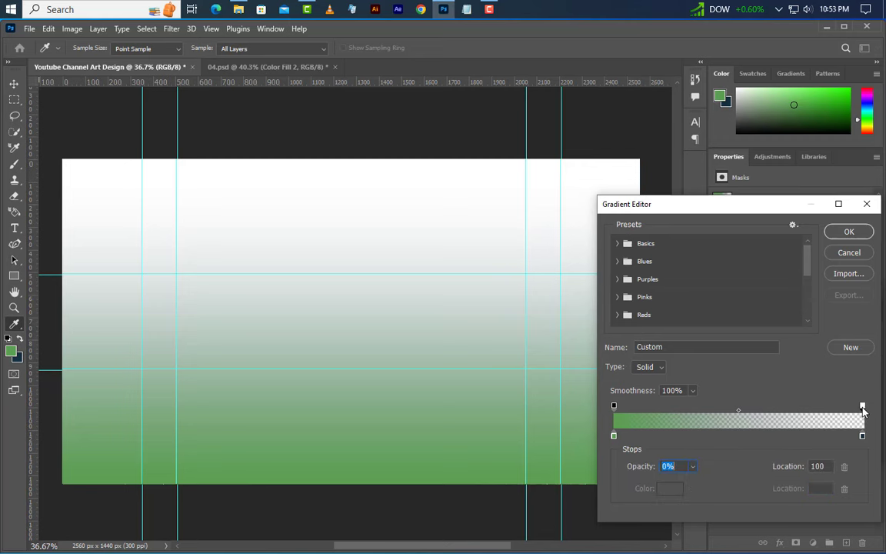
pyautogui.moveTo(693, 481); pyautogui.dragTo(749, 482)
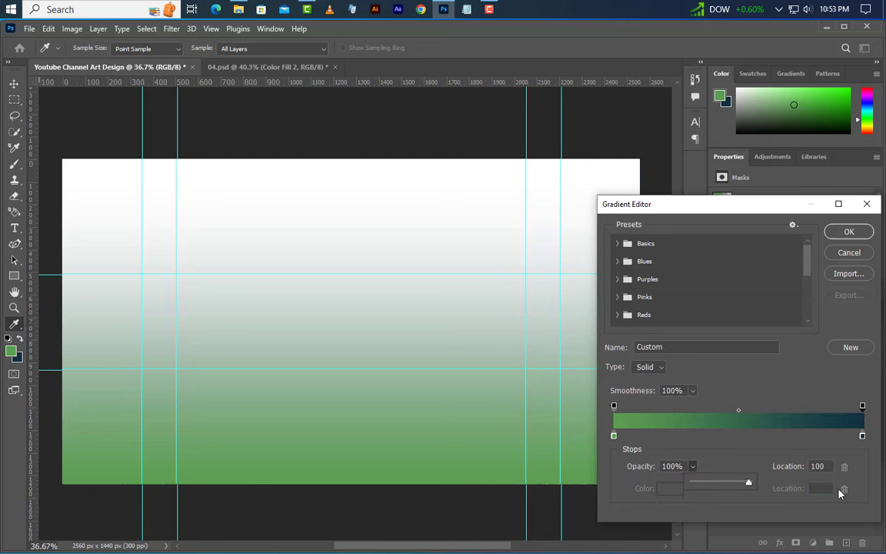
# Step: Shift the green to dark blue gradient lower on the canvas and apply the gradient fill at 75% scale
pyautogui.click(849, 233)
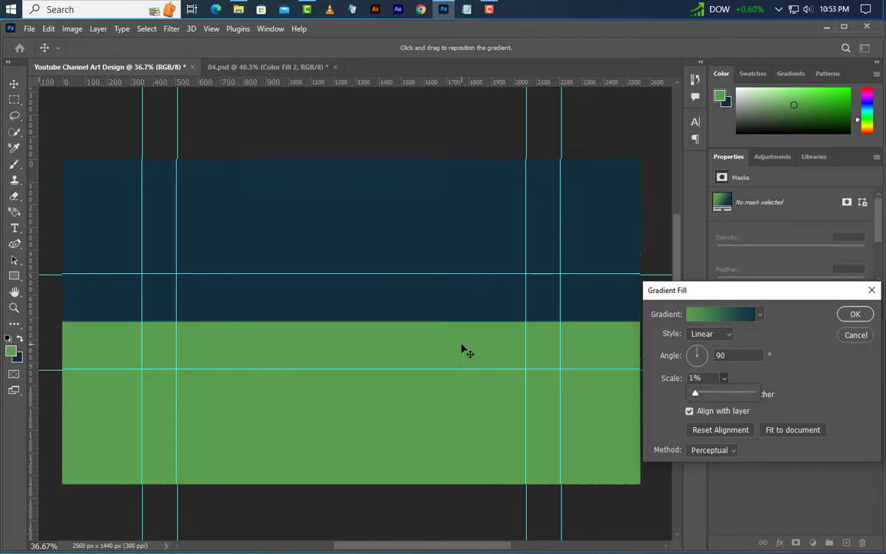
pyautogui.moveTo(465, 350); pyautogui.dragTo(455, 447)
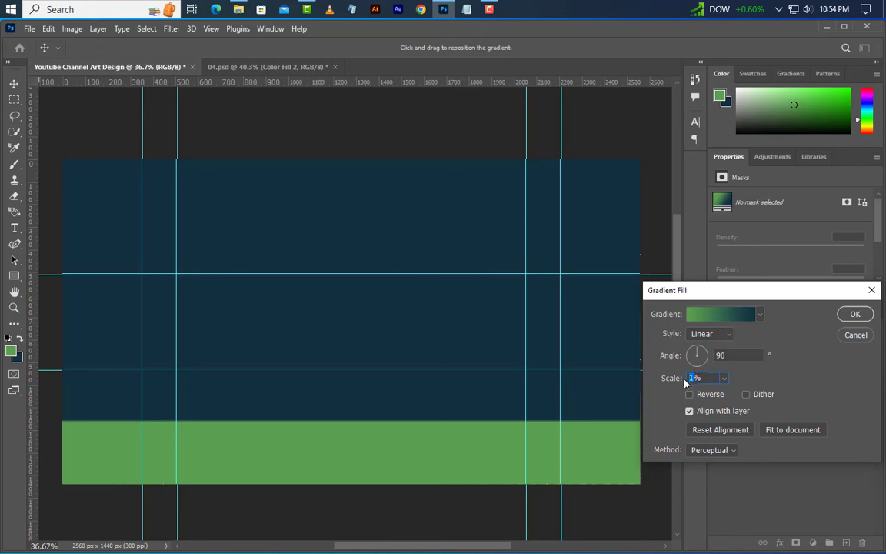
pyautogui.write('75')
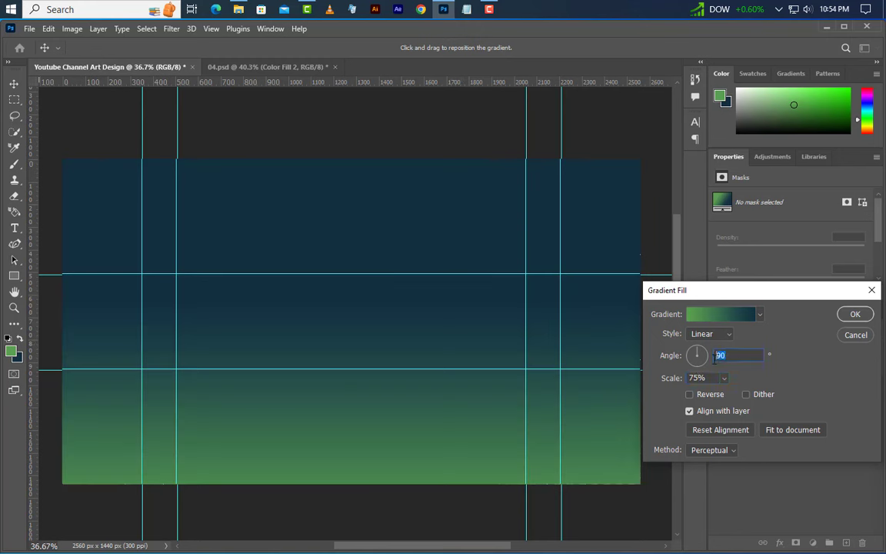
pyautogui.click(855, 316)
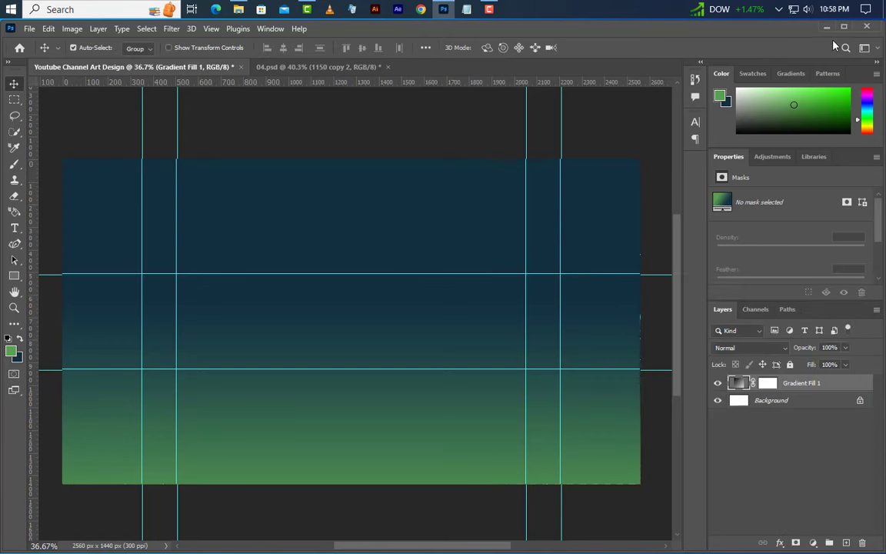
# Step: Place Pattern.png from the file folder onto the canvas at 100% size above Gradient Fill 1
pyautogui.click(826, 27)
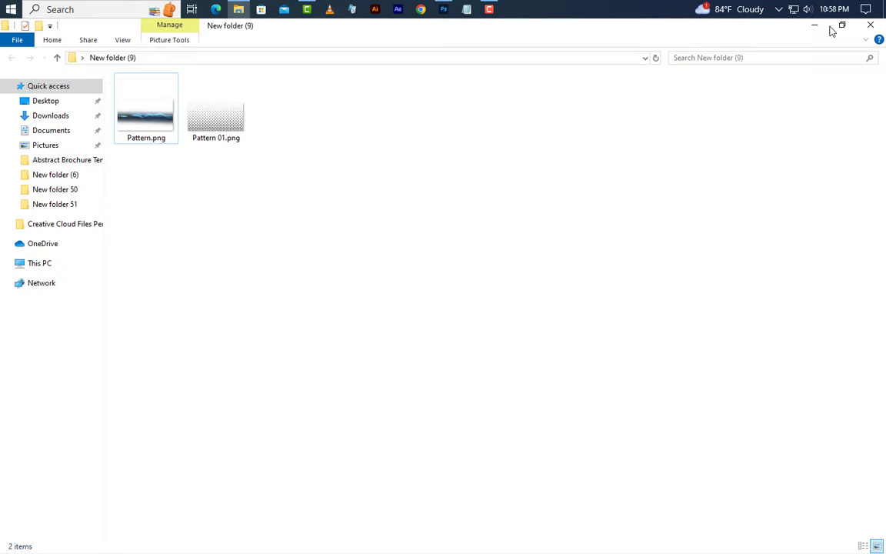
pyautogui.moveTo(154, 123); pyautogui.dragTo(367, 316)
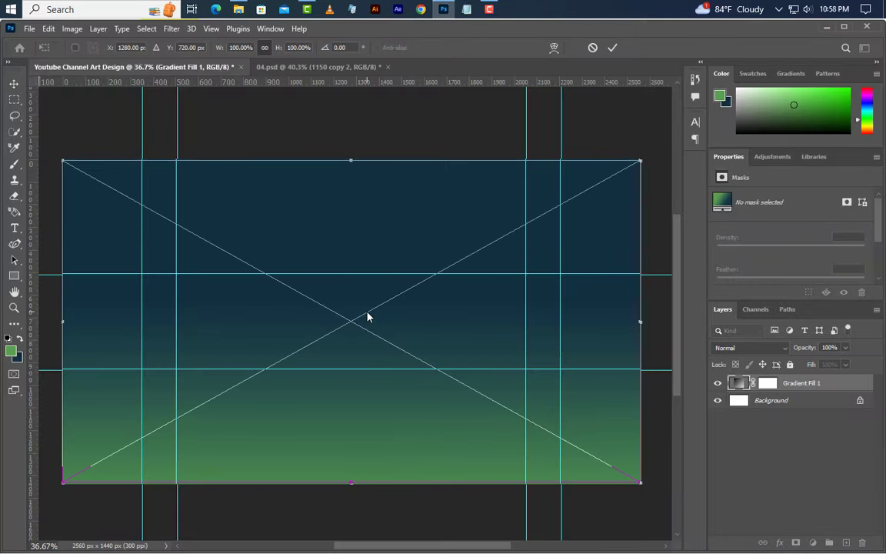
pyautogui.click(612, 48)
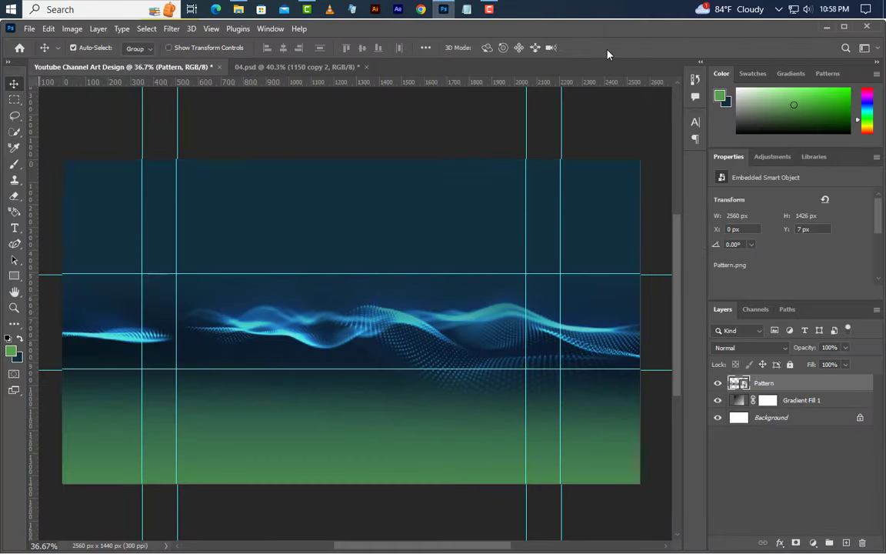
# Step: Set the Pattern layer's blend mode to Luminosity and its opacity to 25%
pyautogui.click(751, 348)
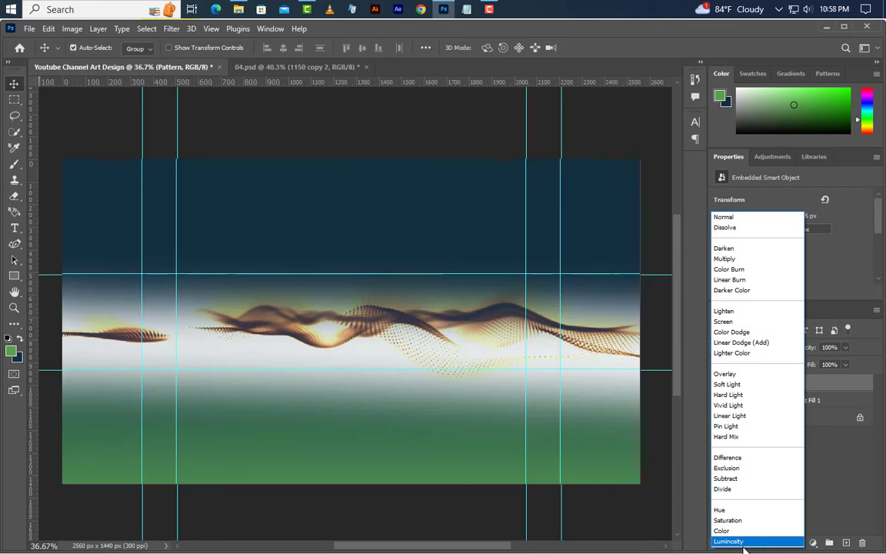
pyautogui.click(745, 542)
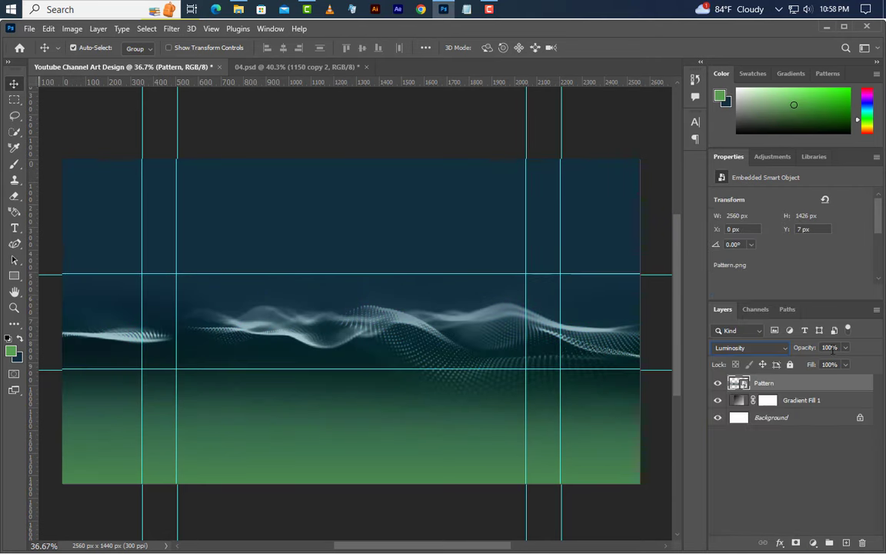
pyautogui.write('25')
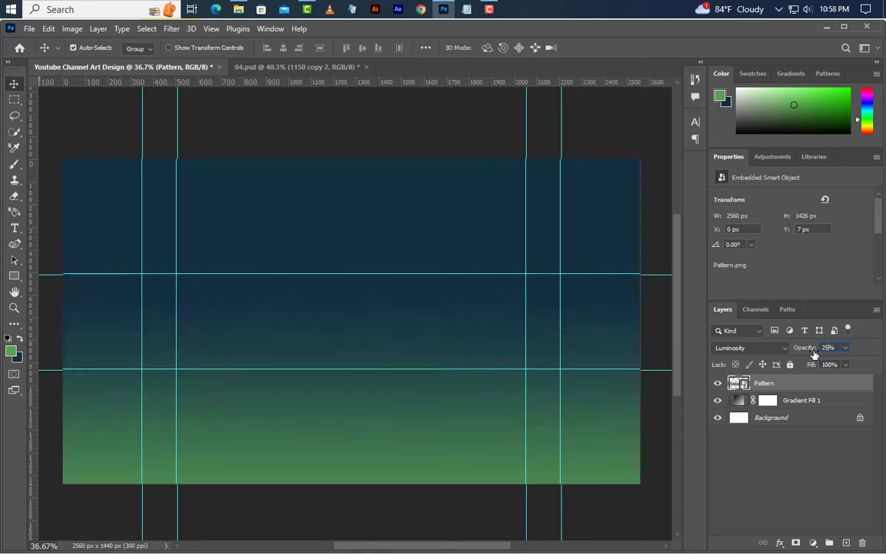
pyautogui.press('Return')
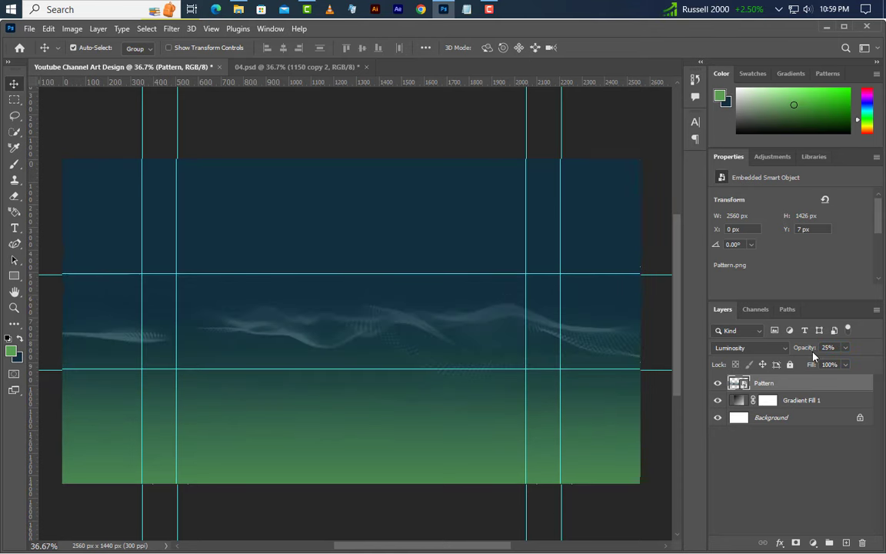
# Step: Place Pattern 01.png from the file folder on the canvas, scale it to about 47% and rotate it to 135°
pyautogui.click(825, 28)
pyautogui.moveTo(206, 135); pyautogui.dragTo(324, 331)
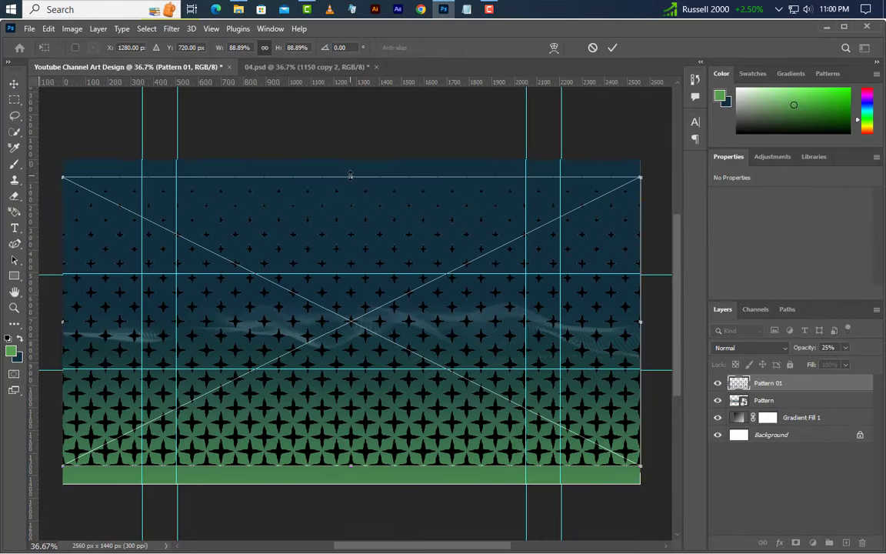
pyautogui.moveTo(351, 177); pyautogui.dragTo(351, 314)
pyautogui.moveTo(508, 300); pyautogui.dragTo(330, 468)
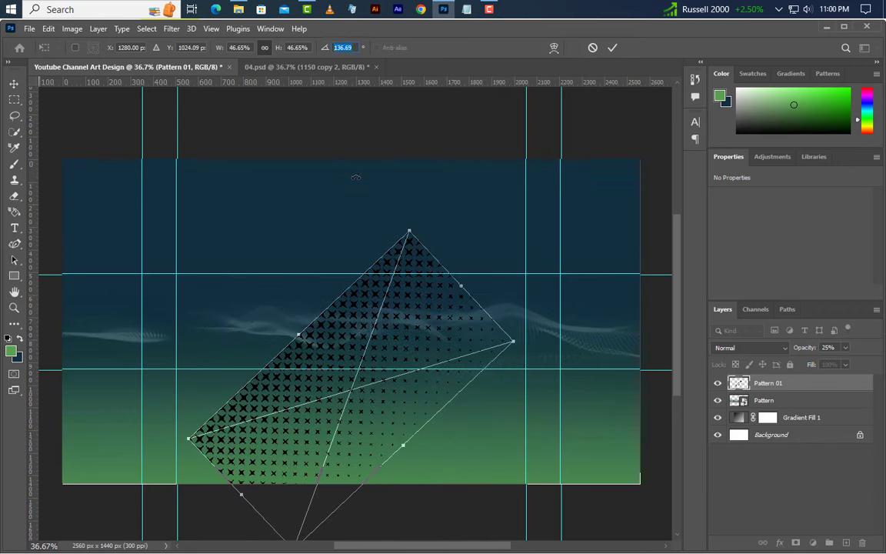
pyautogui.write('135')
# Step: Fit the rotated star pattern into the canvas's upper-left corner, enlarging it to about 49%, and commit the placement
pyautogui.moveTo(409, 340); pyautogui.dragTo(182, 158)
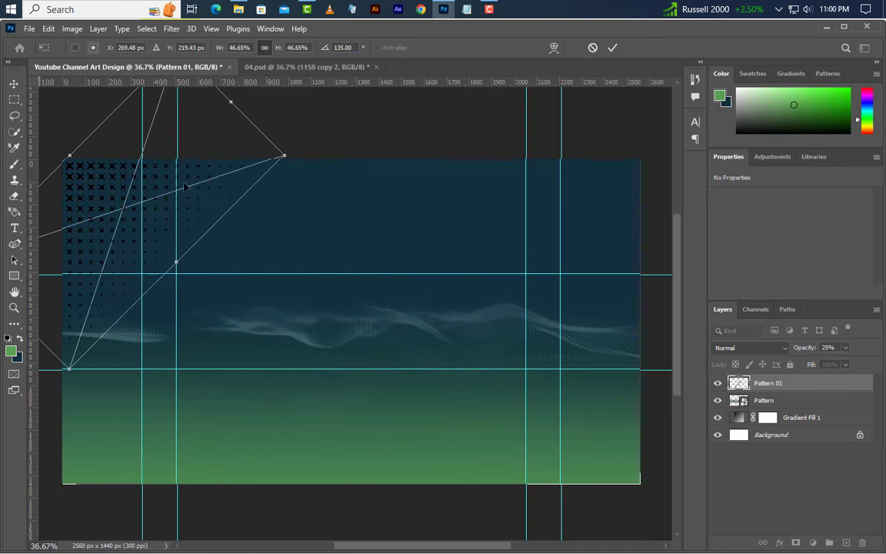
pyautogui.moveTo(177, 262); pyautogui.dragTo(183, 269)
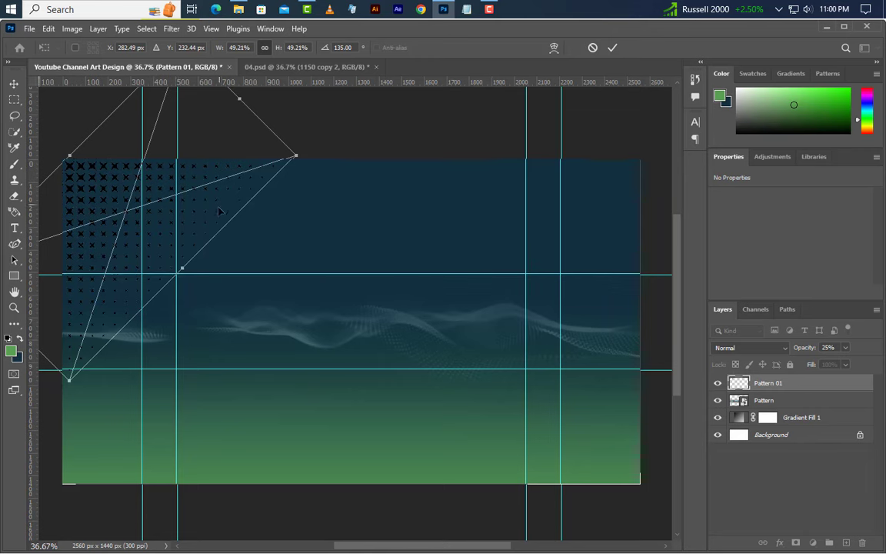
pyautogui.moveTo(218, 207); pyautogui.dragTo(220, 211)
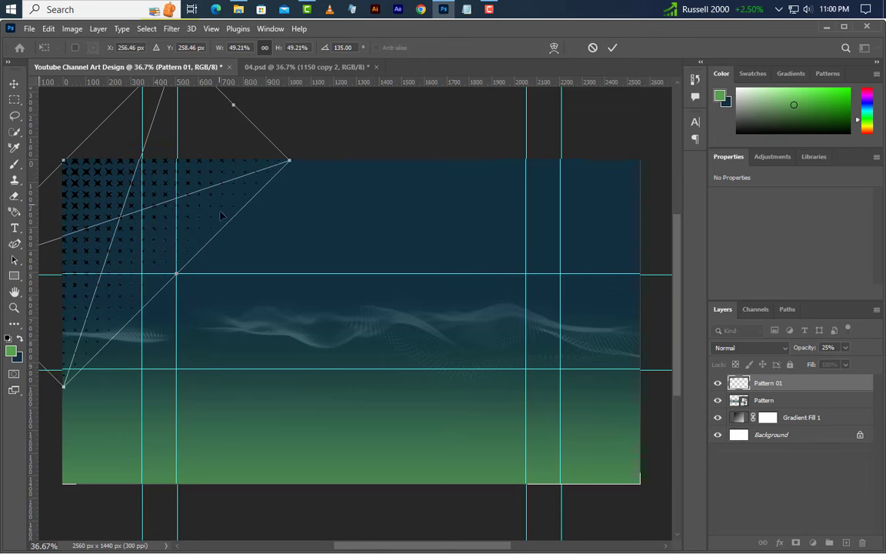
pyautogui.click(613, 47)
# Step: Add a Gradient Overlay to the Pattern 01 layer using a white ffffff to lime c8ec47 gradient
pyautogui.rightClick(807, 392)
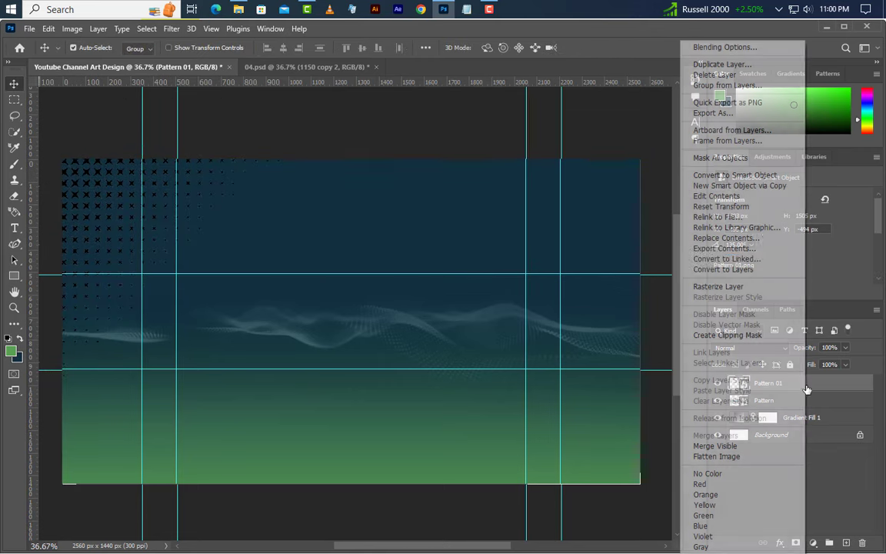
pyautogui.click(752, 47)
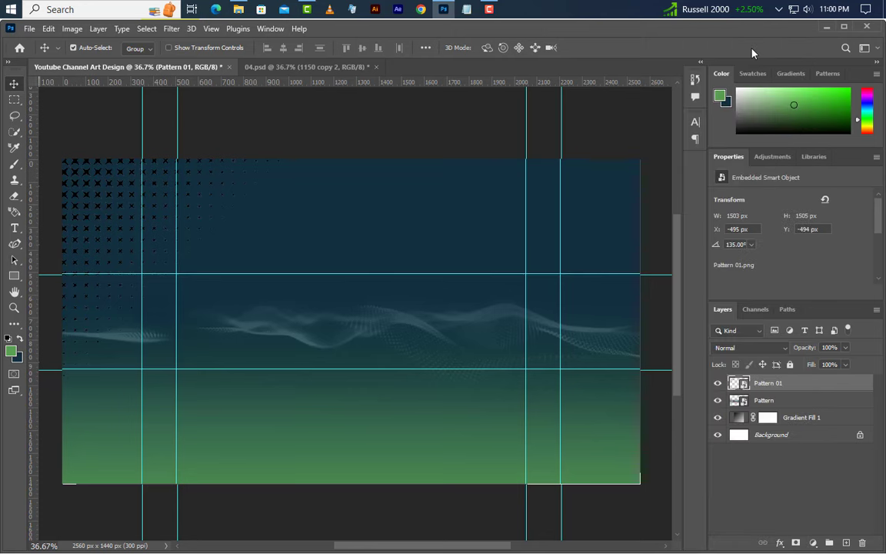
pyautogui.click(492, 440)
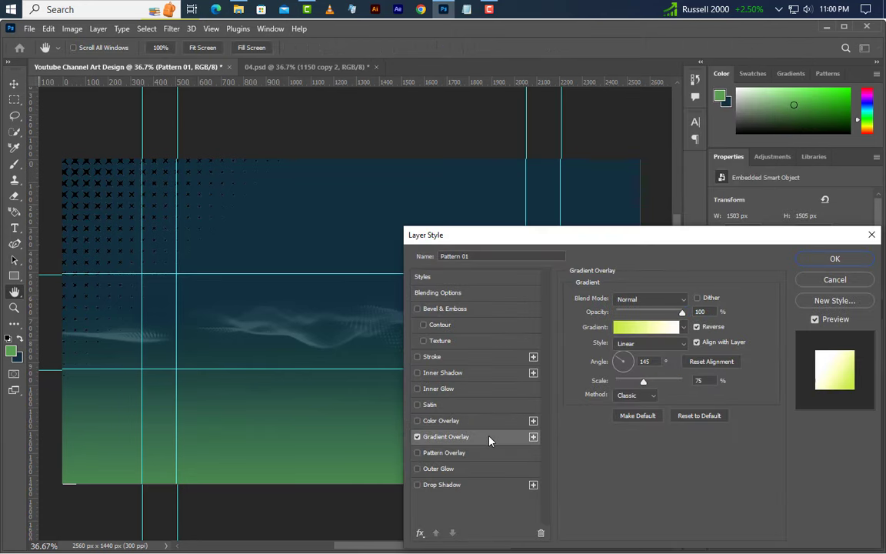
pyautogui.click(644, 329)
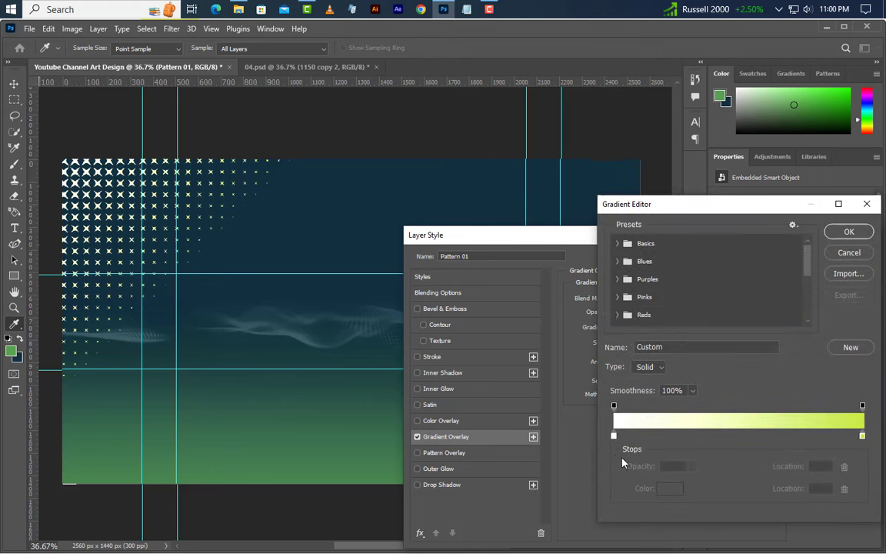
pyautogui.doubleClick(613, 436)
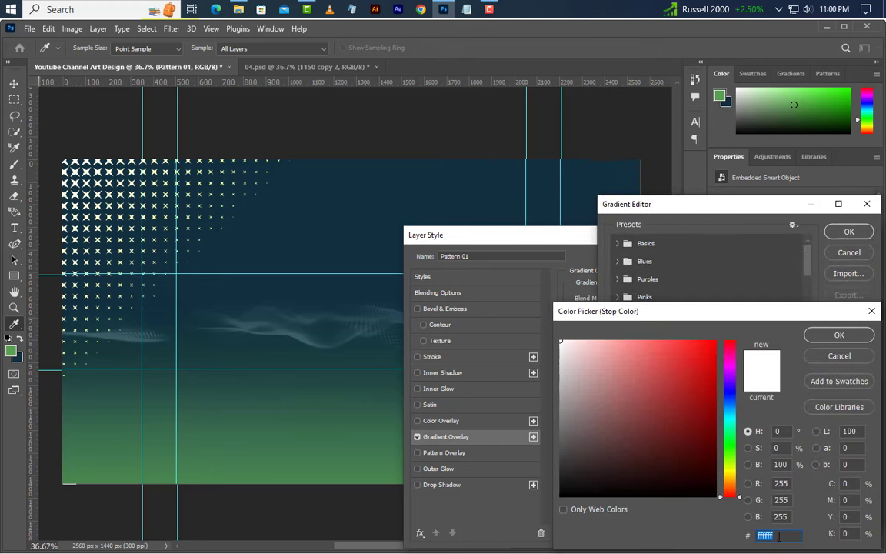
pyautogui.click(826, 334)
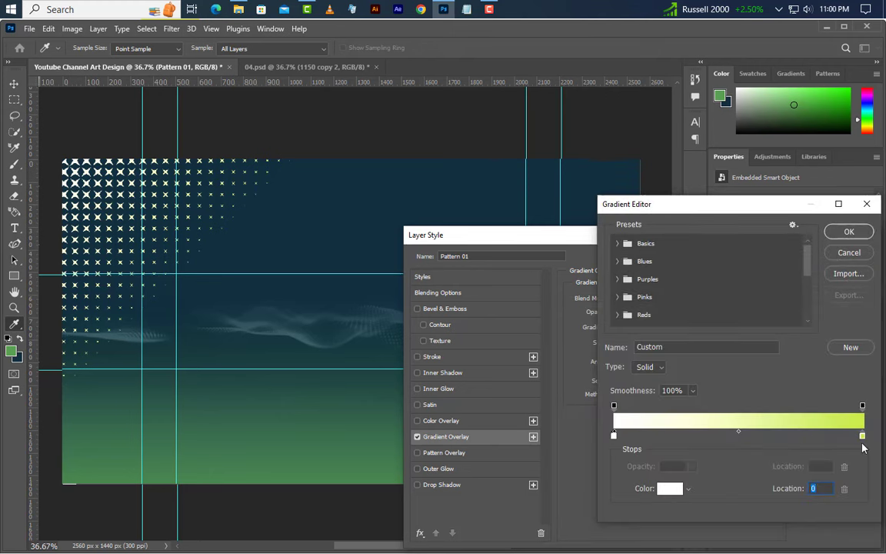
pyautogui.doubleClick(863, 436)
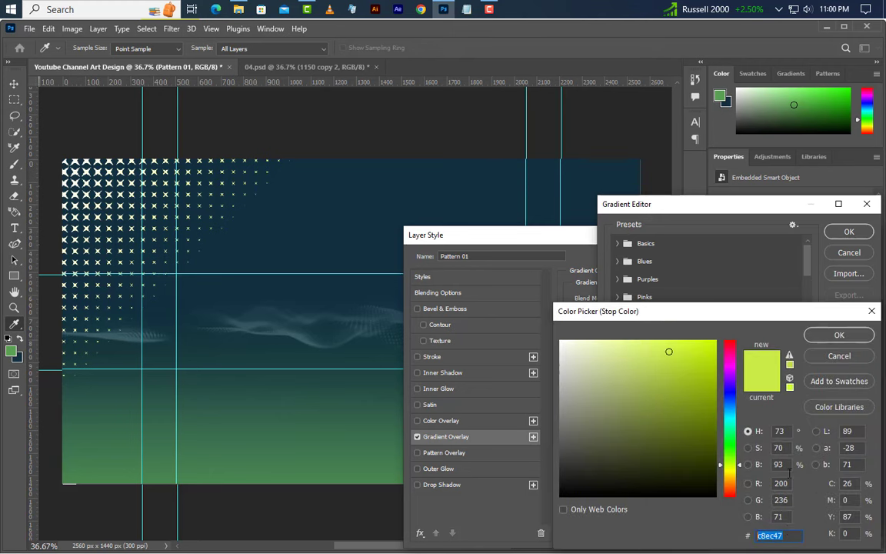
pyautogui.click(853, 336)
pyautogui.click(851, 232)
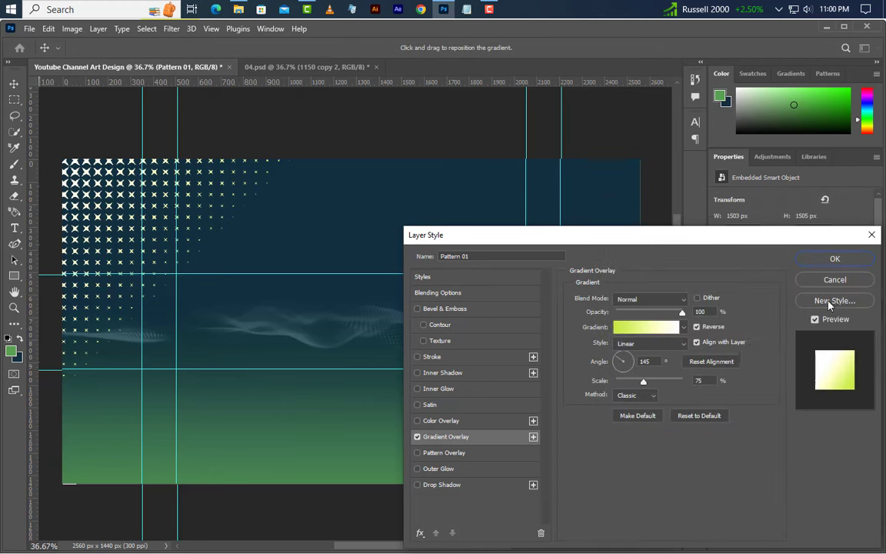
# Step: Apply the overlay at a 145° angle and 75% scale, and set the Pattern 01 layer's opacity to 25%
pyautogui.click(646, 362)
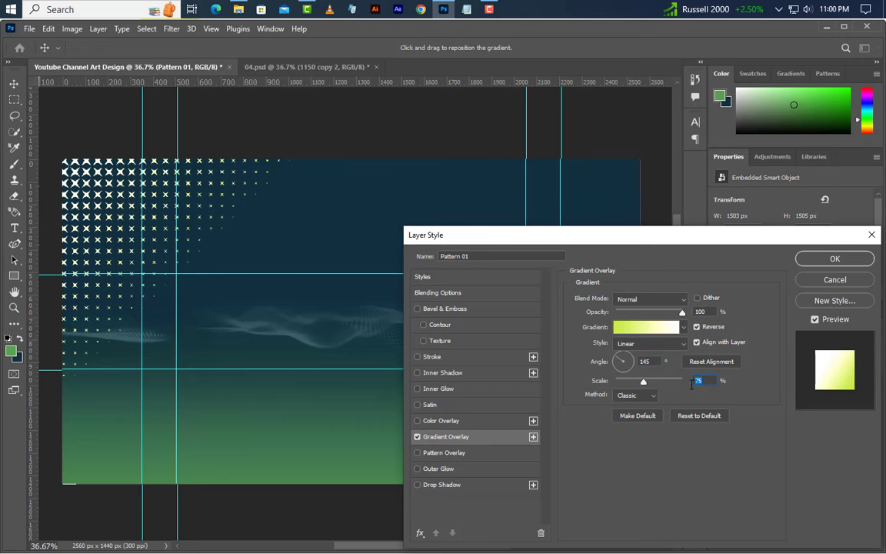
pyautogui.click(822, 261)
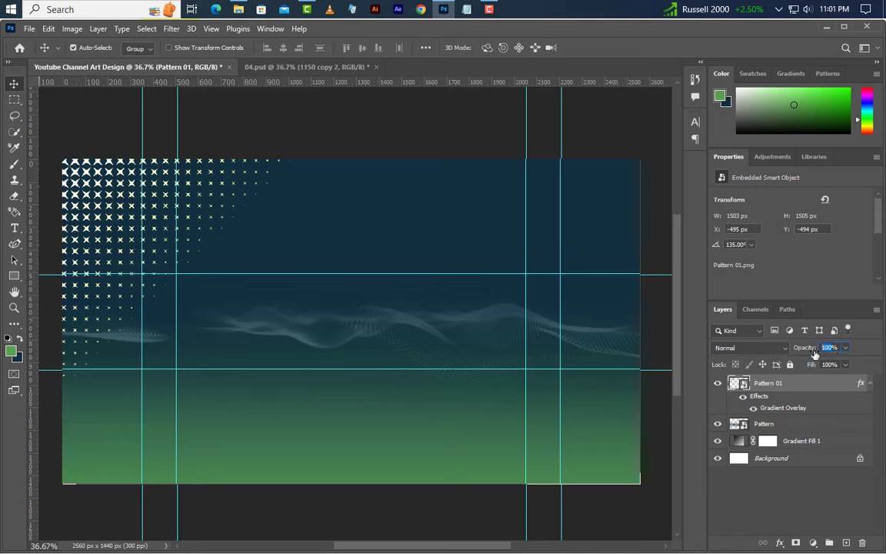
pyautogui.write('25')
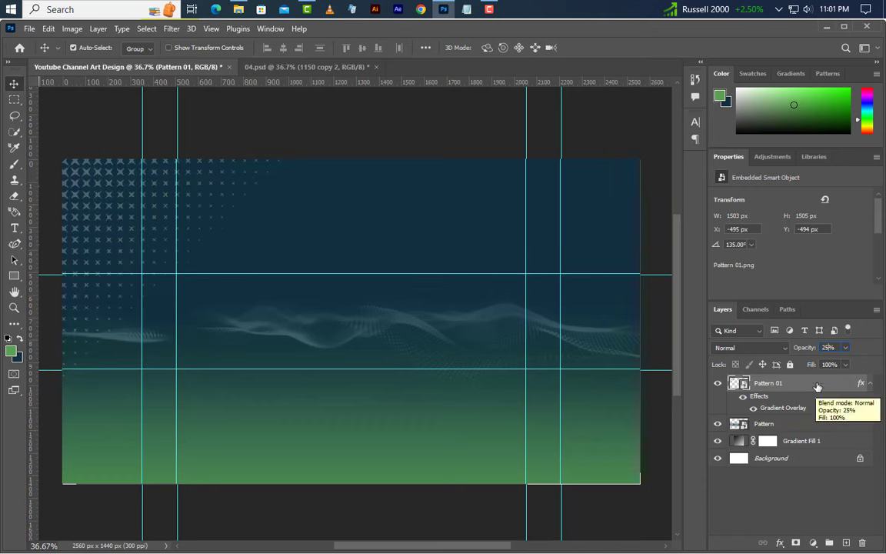
# Step: Duplicate the Pattern 01 layer as Pattern 01 copy
pyautogui.rightClick(750, 383)
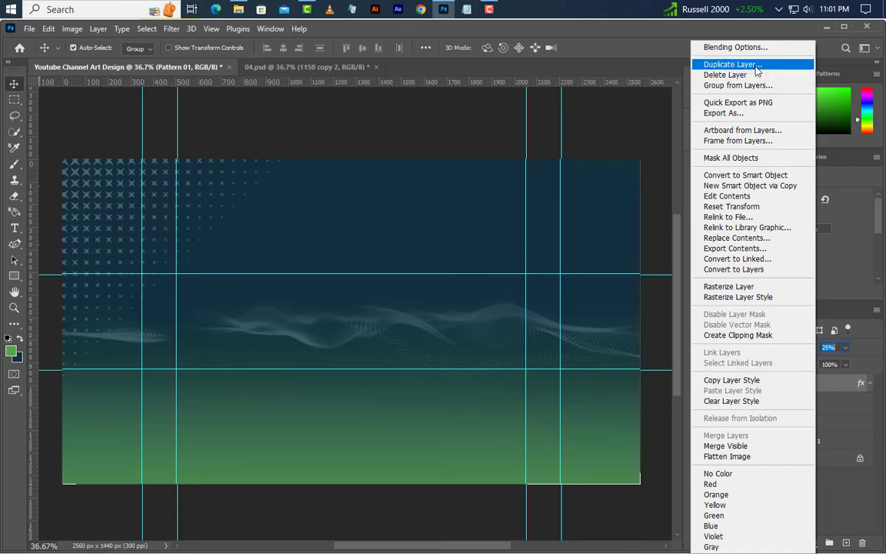
pyautogui.click(731, 63)
pyautogui.click(545, 167)
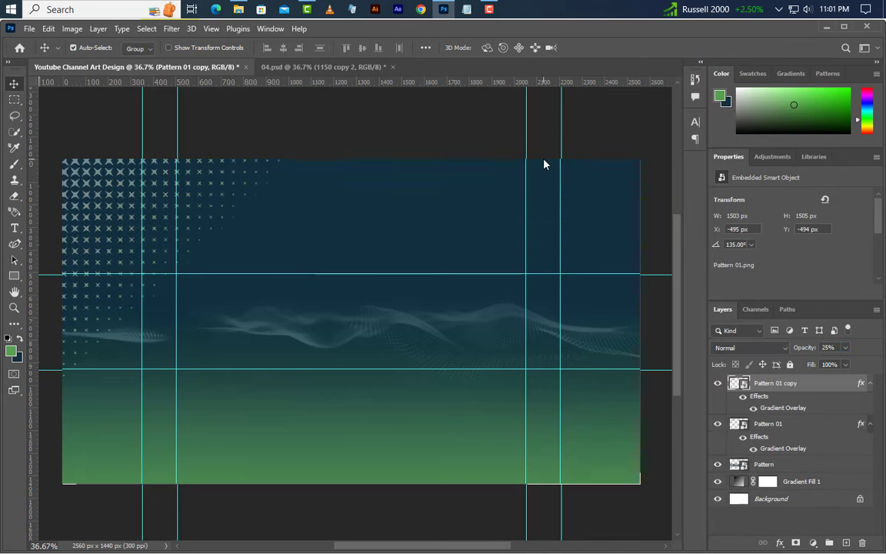
# Step: Flip the Pattern 01 copy horizontally and vertically and fit it into the canvas's lower-right corner
pyautogui.click(48, 29)
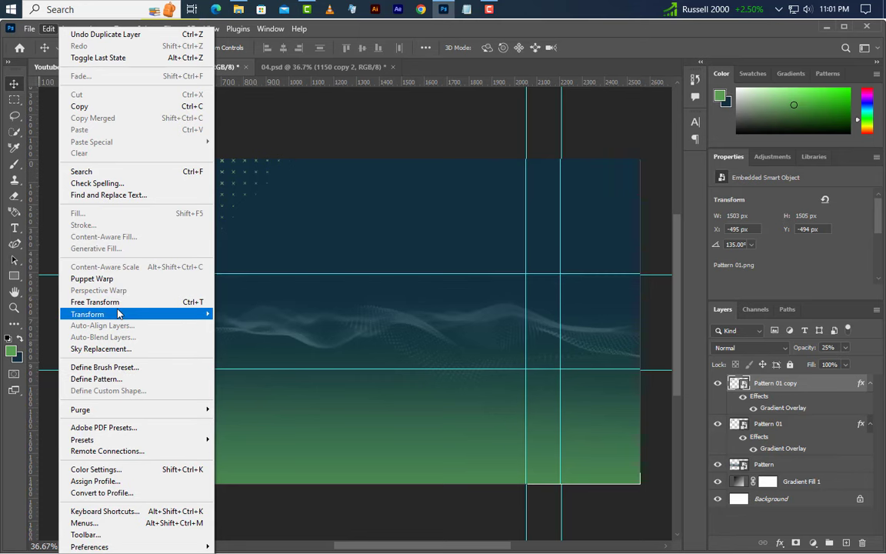
pyautogui.click(107, 302)
pyautogui.rightClick(196, 223)
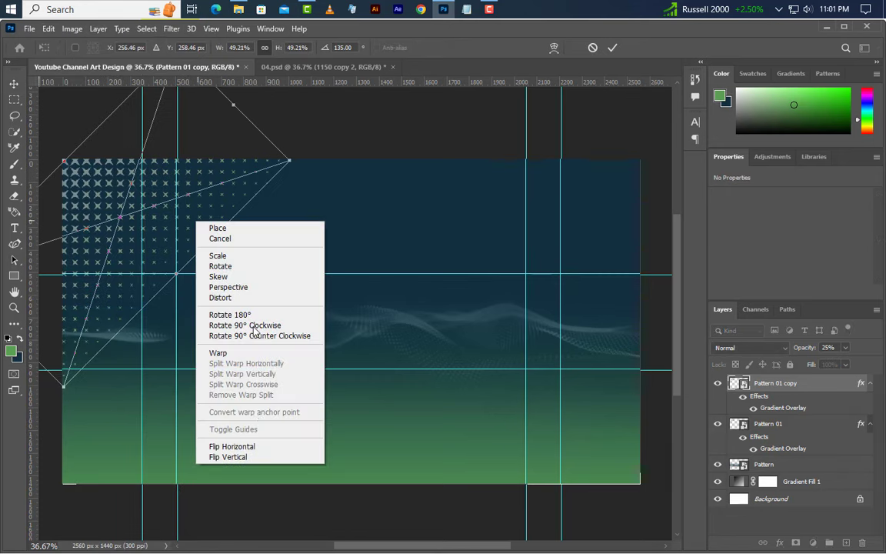
pyautogui.click(253, 447)
pyautogui.rightClick(197, 257)
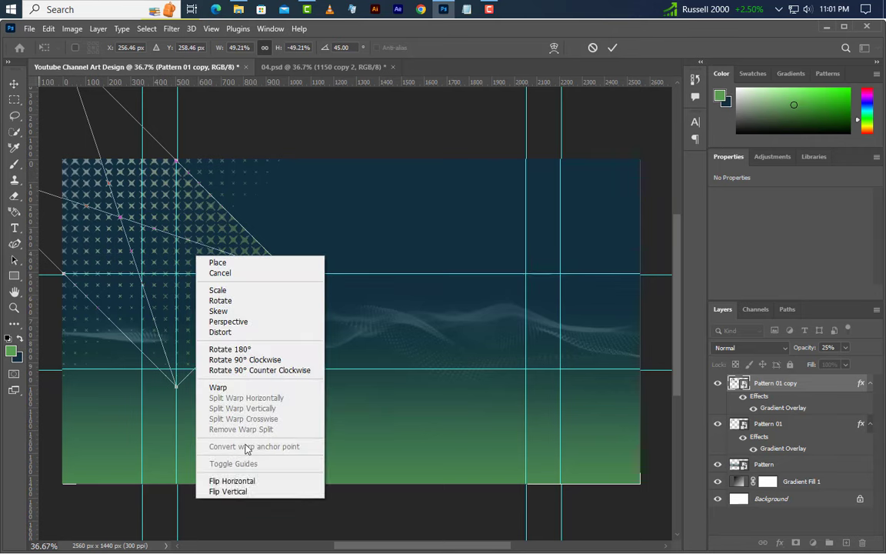
pyautogui.click(244, 492)
pyautogui.moveTo(196, 236); pyautogui.dragTo(657, 442)
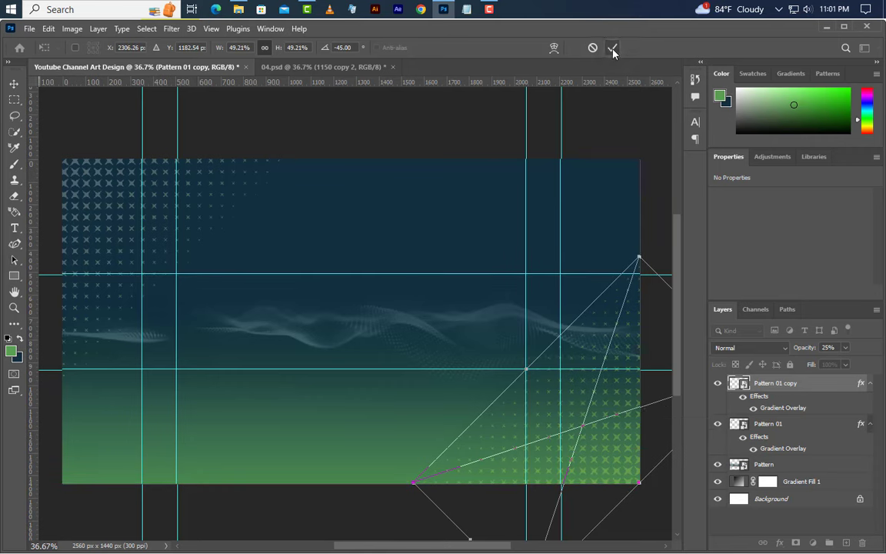
pyautogui.click(614, 49)
# Step: Reposition the Gradient Fill 1 background gradient slightly upward so more green fills the canvas's lower part
pyautogui.hotkey('alt', '[')
pyautogui.hotkey('alt', '[')
pyautogui.hotkey('alt', '[')
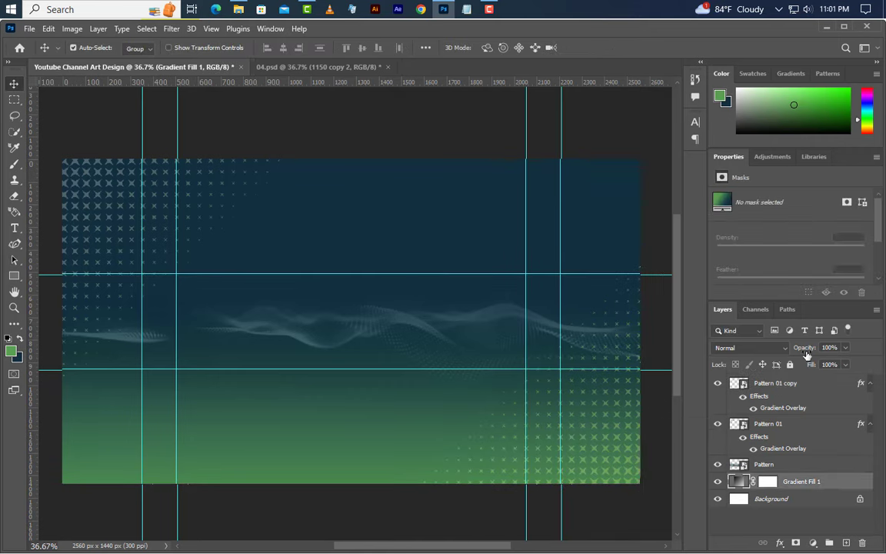
pyautogui.doubleClick(741, 483)
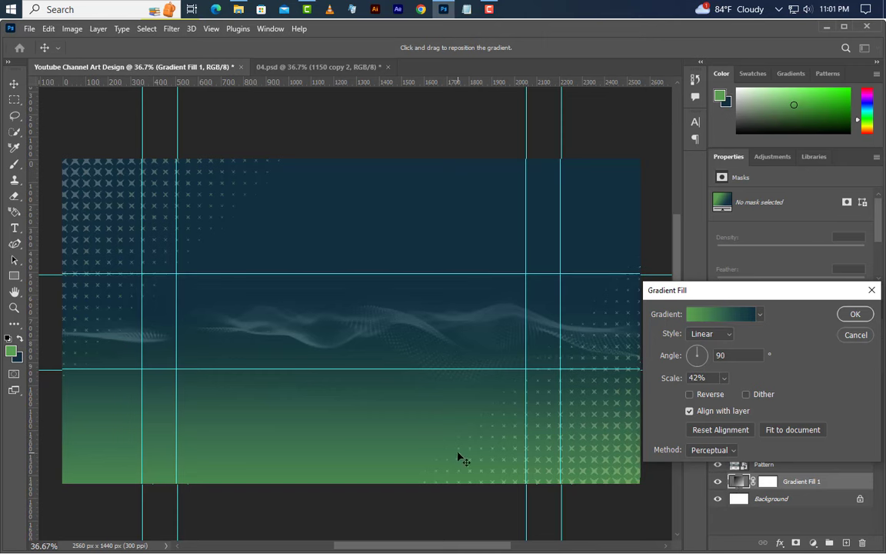
pyautogui.click(852, 314)
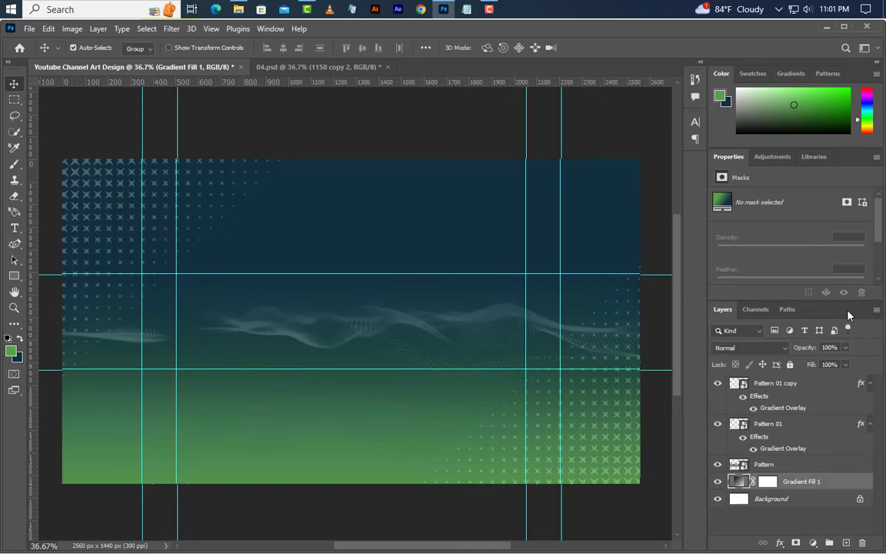
# Step: Draw a green curved blob about 624 × 433 px between the horizontal guides with the Curvature Pen and move its layer above all others
pyautogui.click(14, 245)
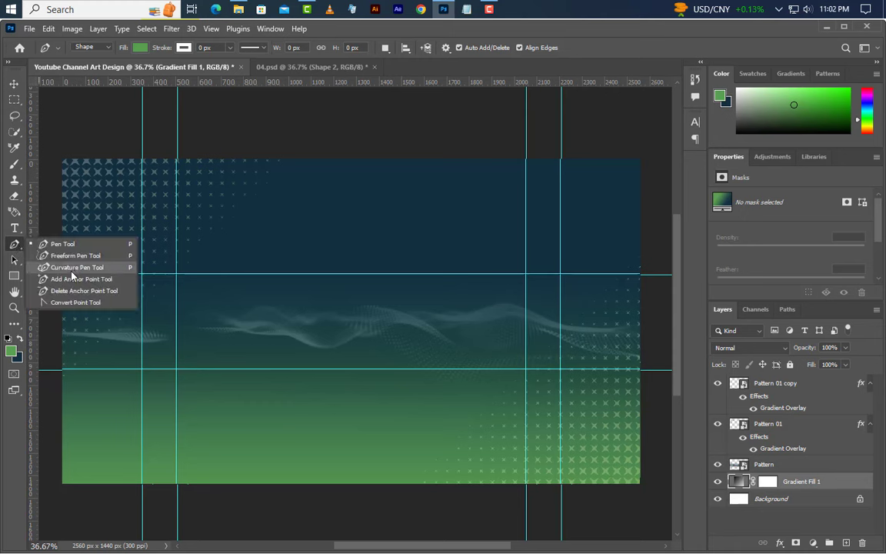
pyautogui.click(71, 268)
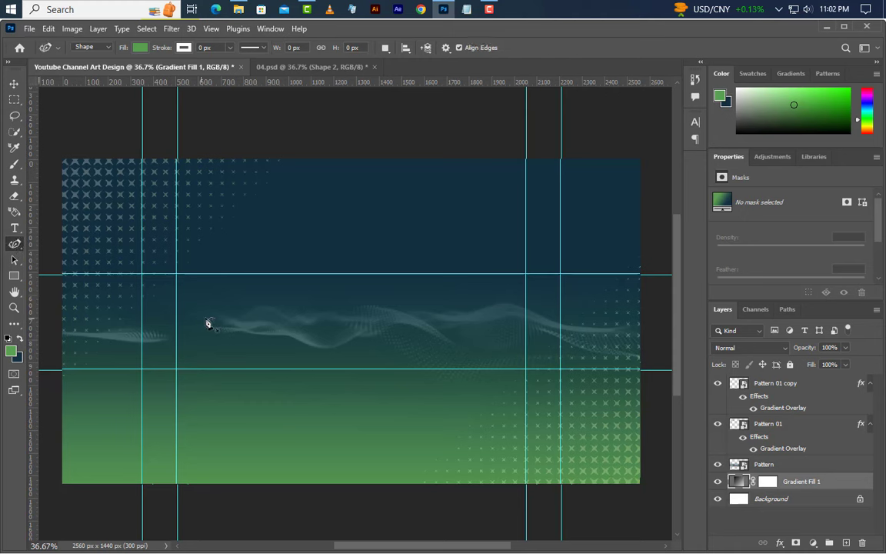
pyautogui.click(212, 274)
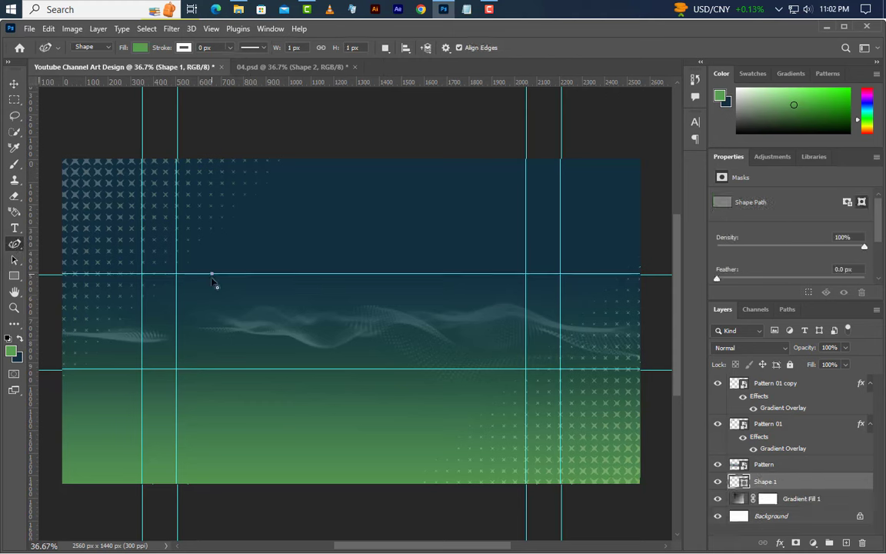
pyautogui.click(177, 327)
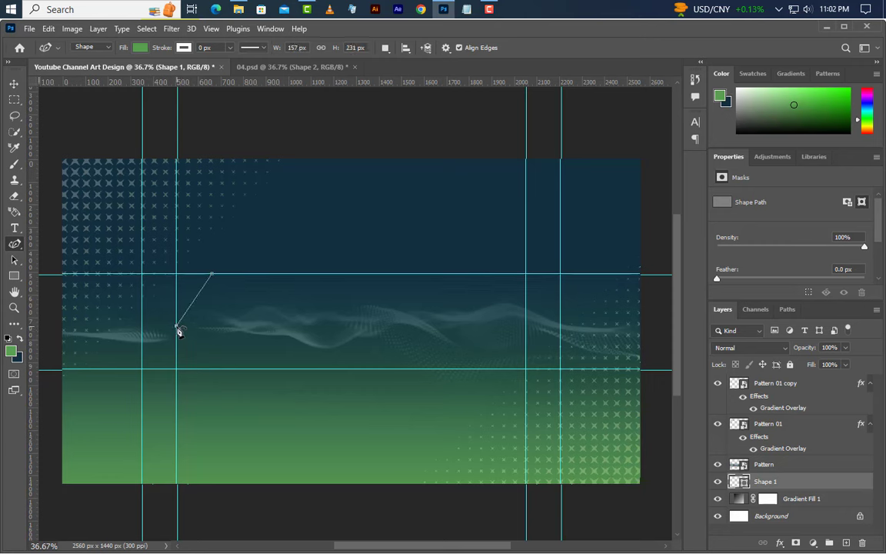
pyautogui.click(219, 370)
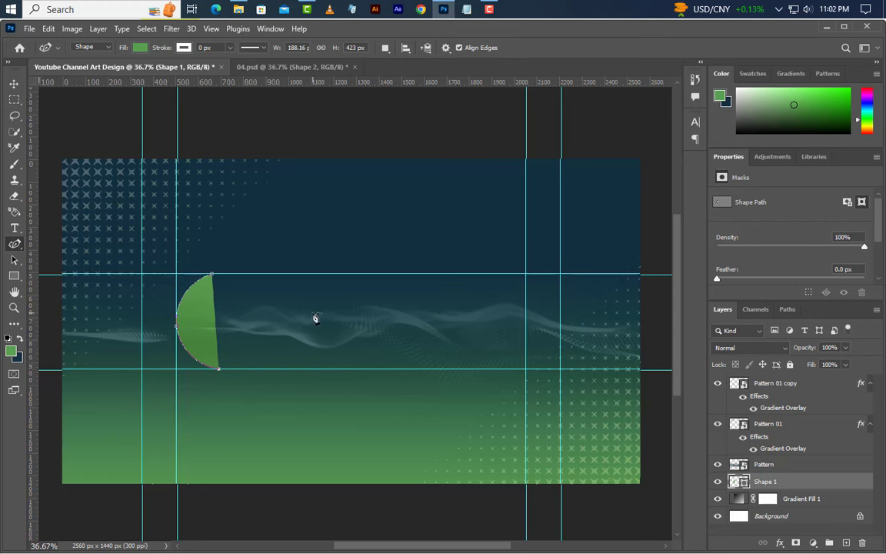
pyautogui.moveTo(317, 315); pyautogui.dragTo(248, 309)
pyautogui.click(211, 275)
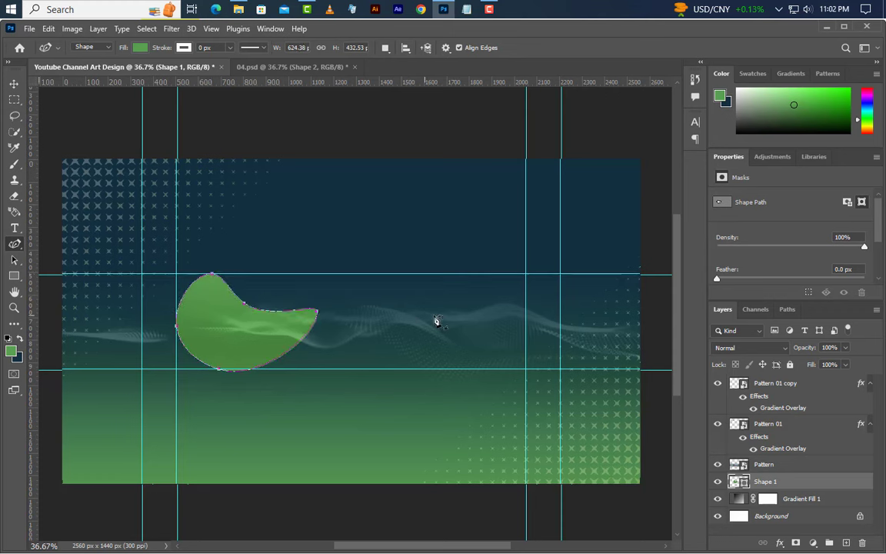
pyautogui.press('v')
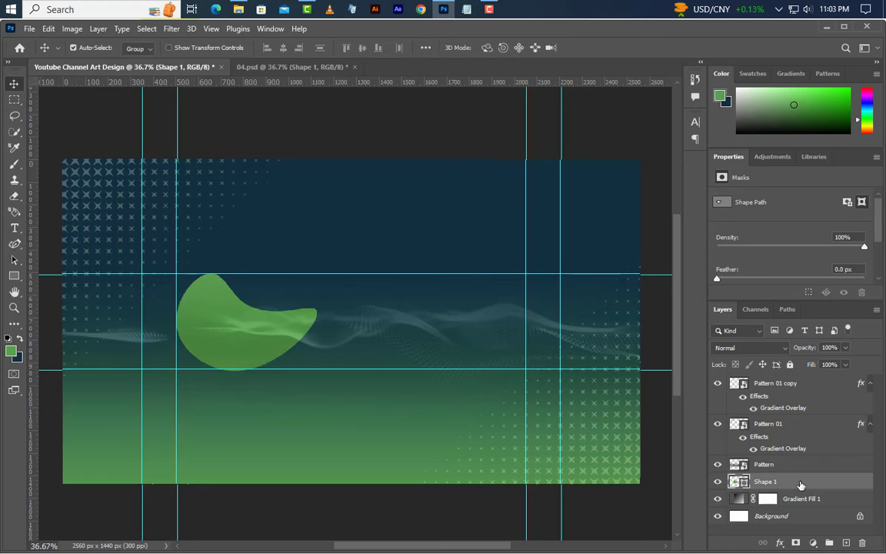
pyautogui.moveTo(801, 485); pyautogui.dragTo(804, 383)
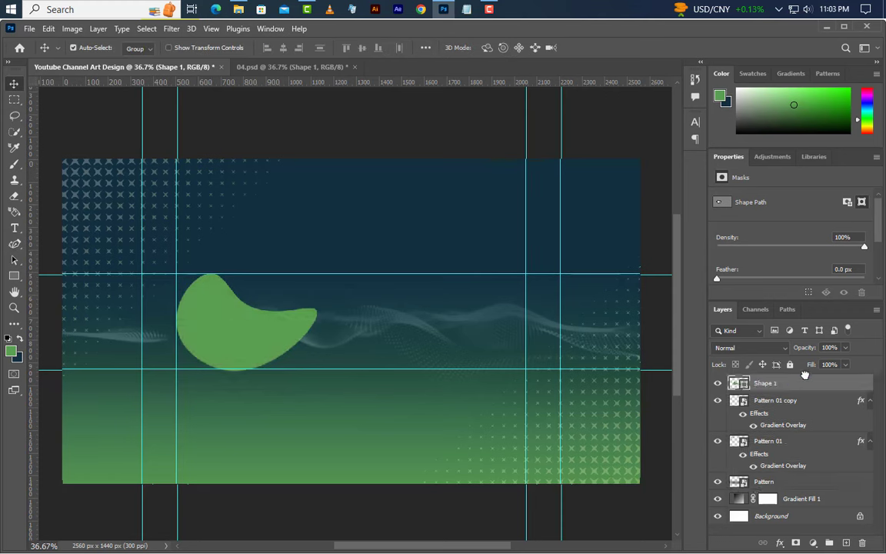
# Step: Add a Gradient Overlay to the Shape 1 layer using a c8ec47 to 9db936 gradient
pyautogui.rightClick(804, 383)
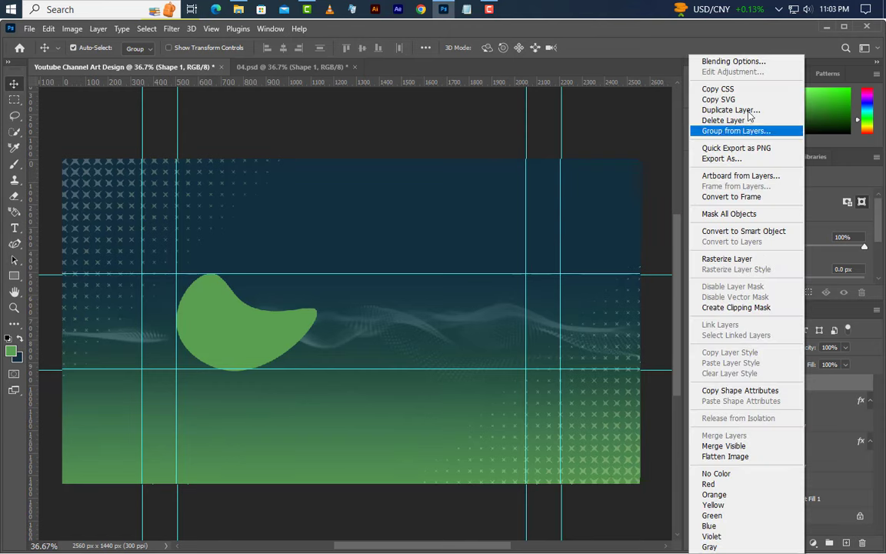
pyautogui.click(745, 61)
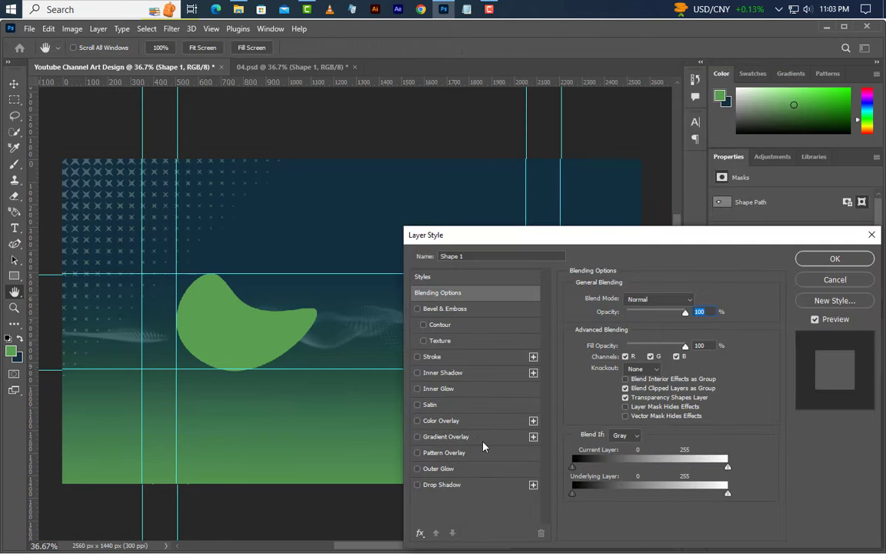
pyautogui.click(475, 437)
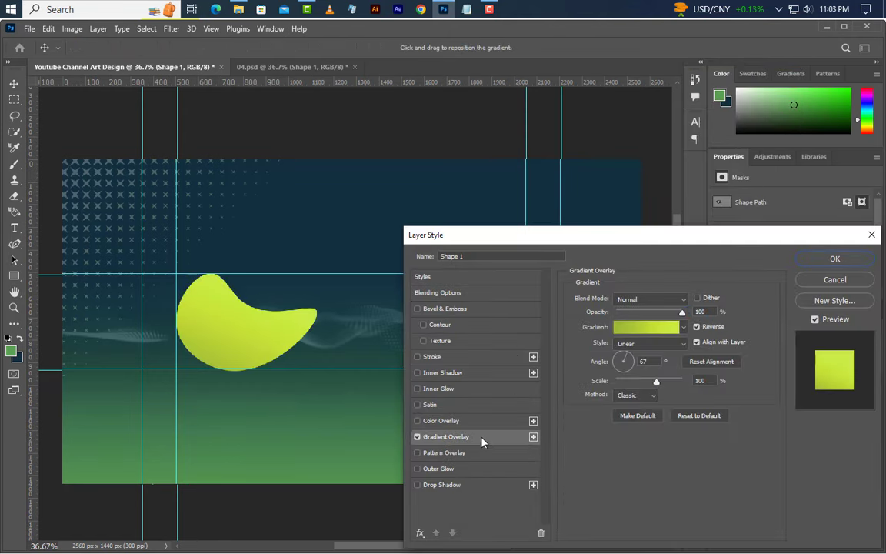
pyautogui.click(654, 326)
pyautogui.doubleClick(614, 436)
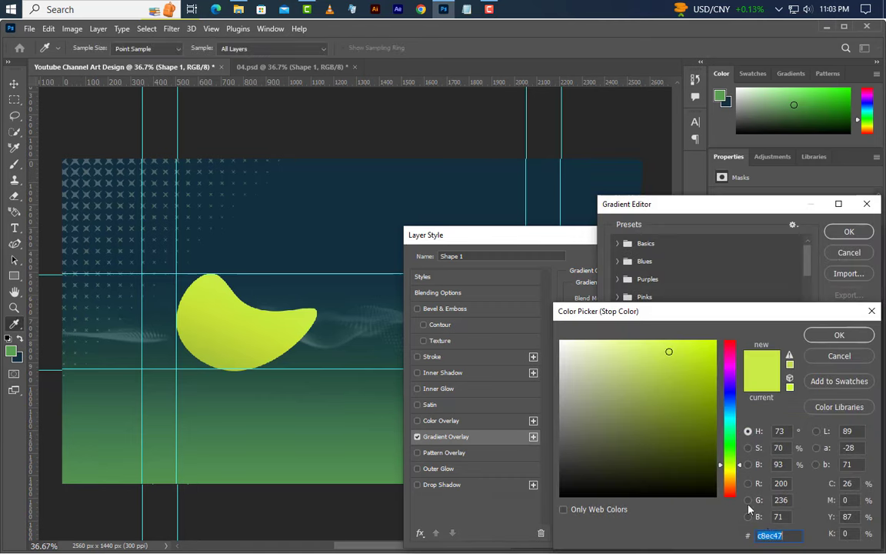
pyautogui.click(840, 334)
pyautogui.doubleClick(860, 437)
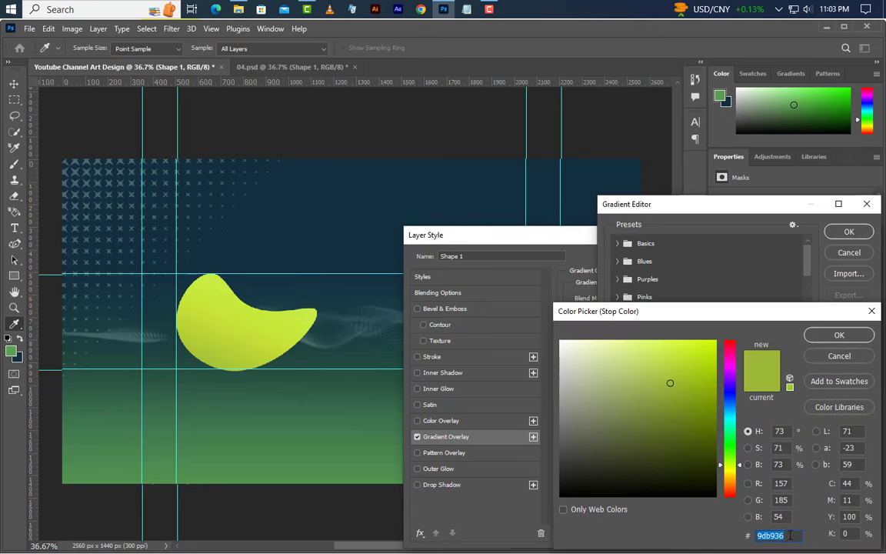
pyautogui.click(837, 335)
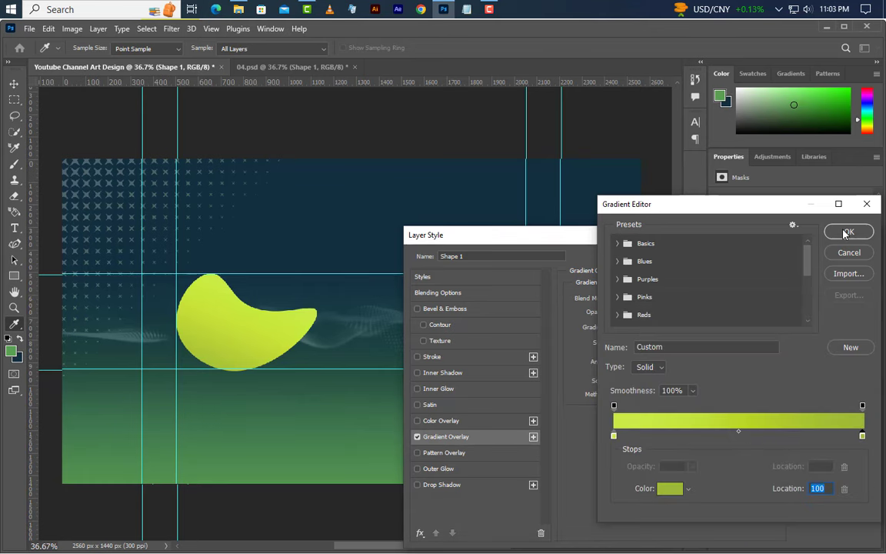
pyautogui.click(849, 231)
# Step: Apply the Shape 1 gradient overlay at 100% opacity, a 67° angle and 100% scale
pyautogui.click(694, 312)
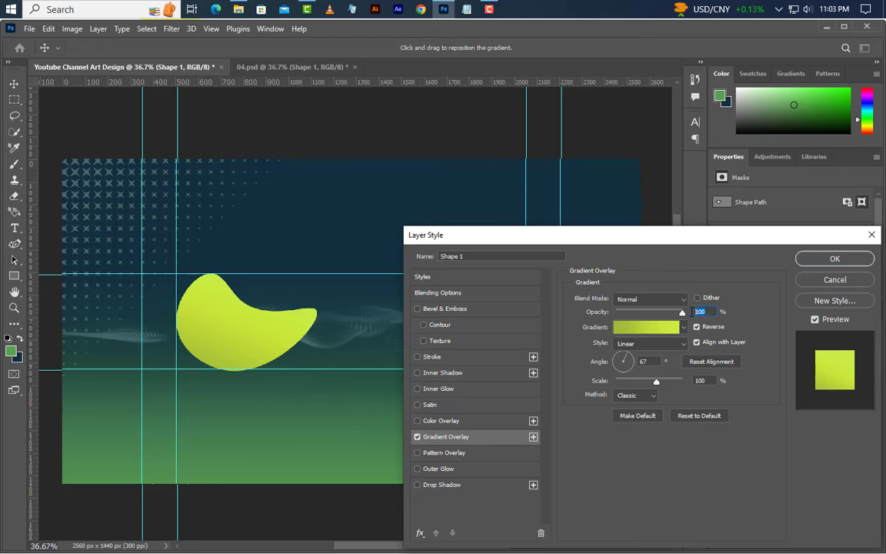
pyautogui.click(635, 363)
pyautogui.click(711, 382)
pyautogui.click(833, 259)
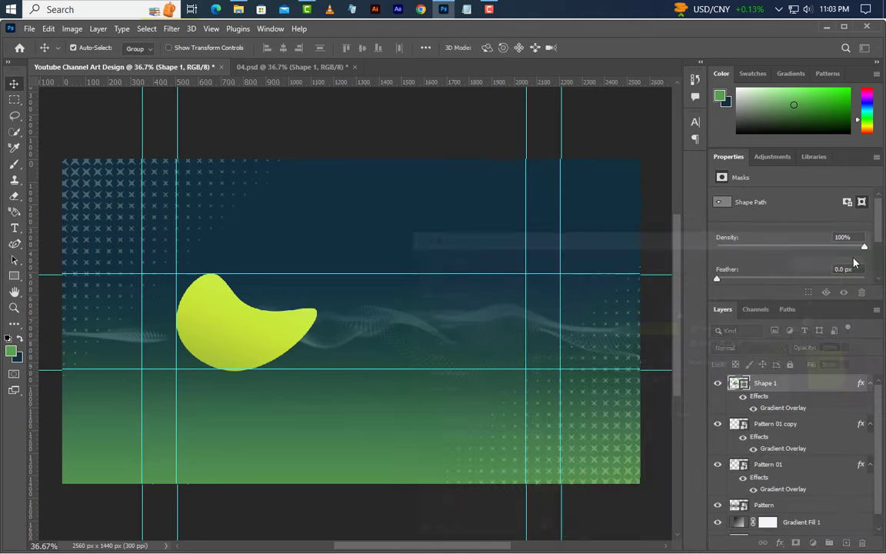
# Step: Scale the lime blob down proportionally to about 95% so it fits inside the safe-area guides
pyautogui.click(47, 28)
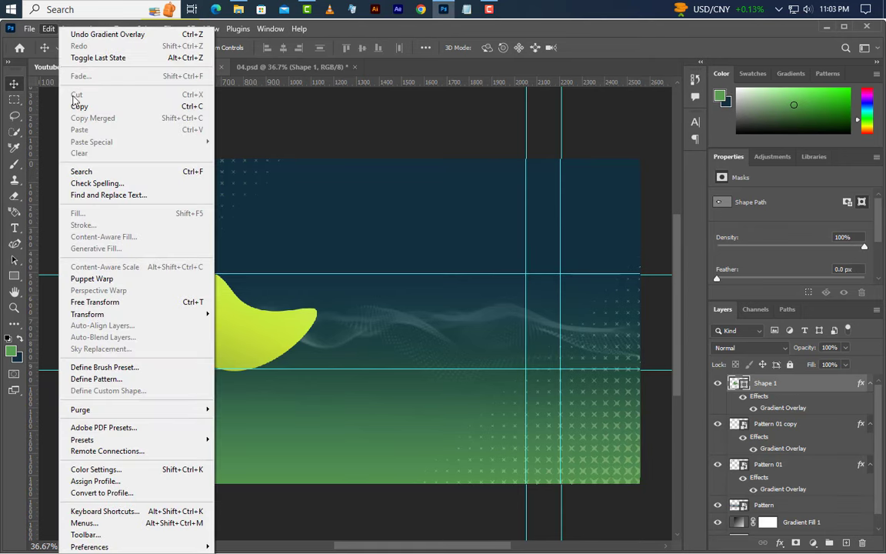
pyautogui.click(94, 301)
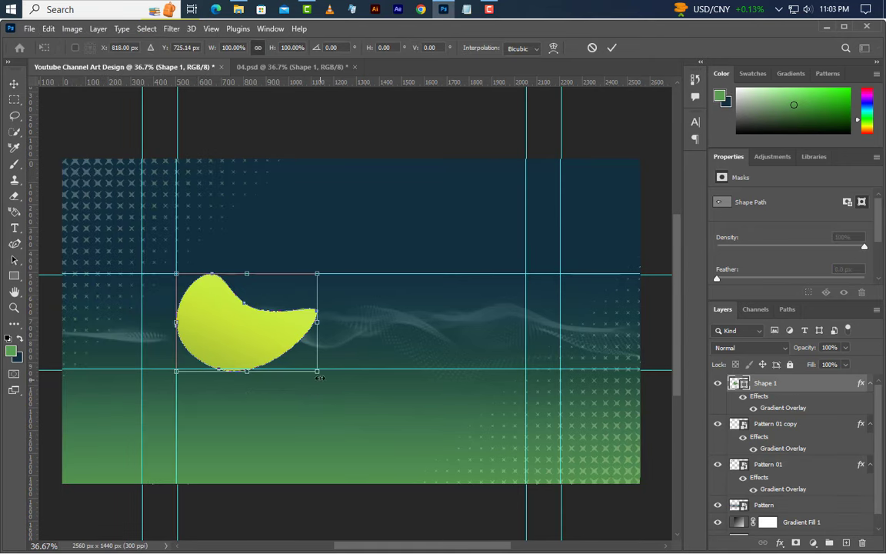
pyautogui.moveTo(317, 371); pyautogui.dragTo(312, 368)
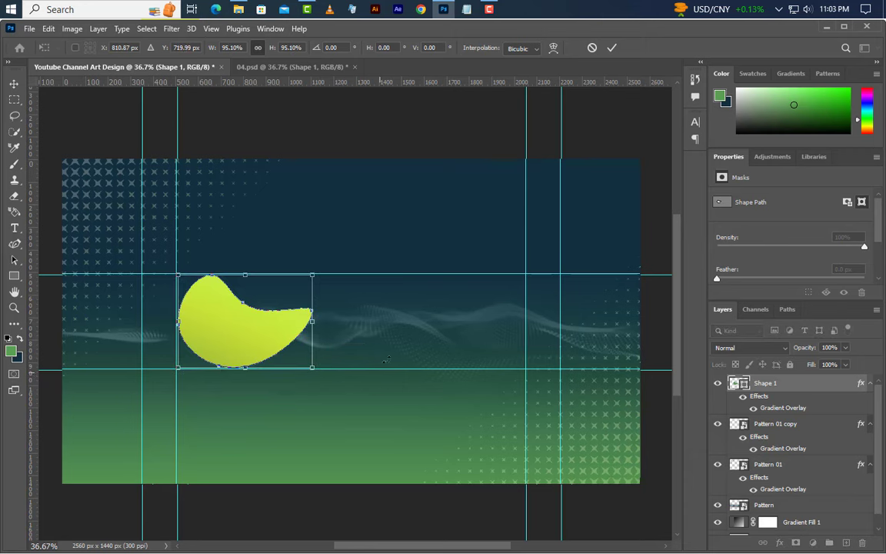
pyautogui.click(611, 49)
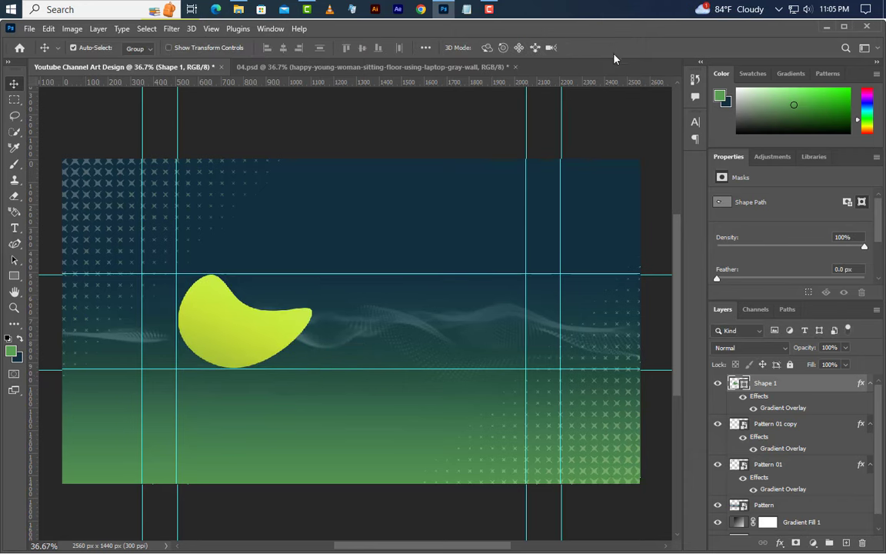
# Step: Place Happy Young Woman.png from the project folder over the lime blob at about 416 × 366 px
pyautogui.click(827, 27)
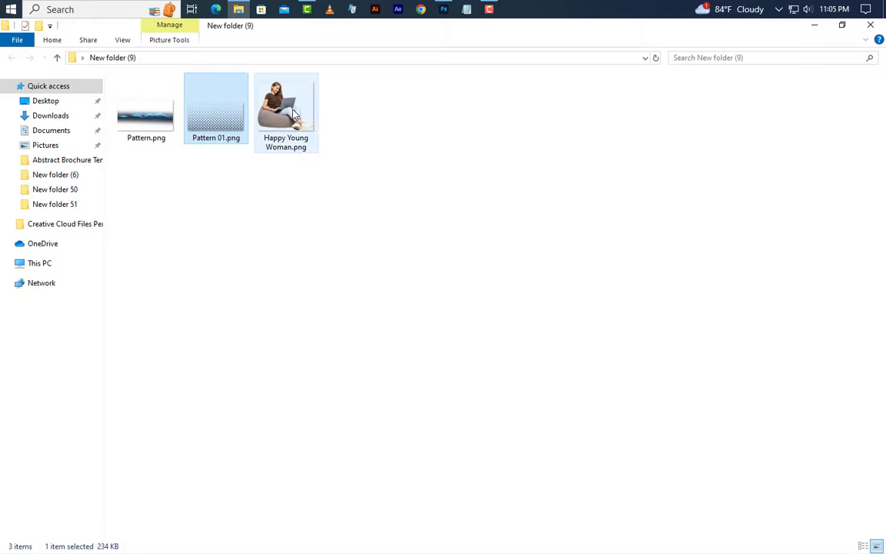
pyautogui.moveTo(286, 112); pyautogui.dragTo(258, 325)
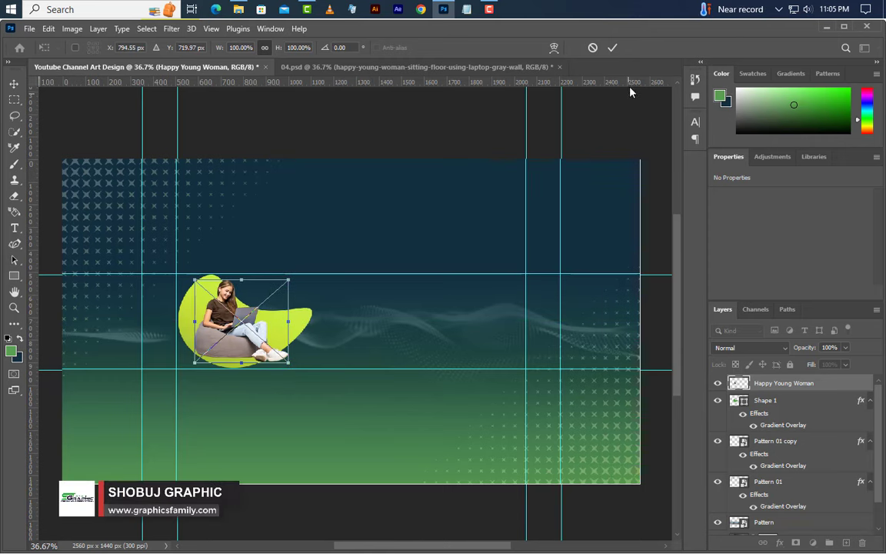
pyautogui.click(612, 48)
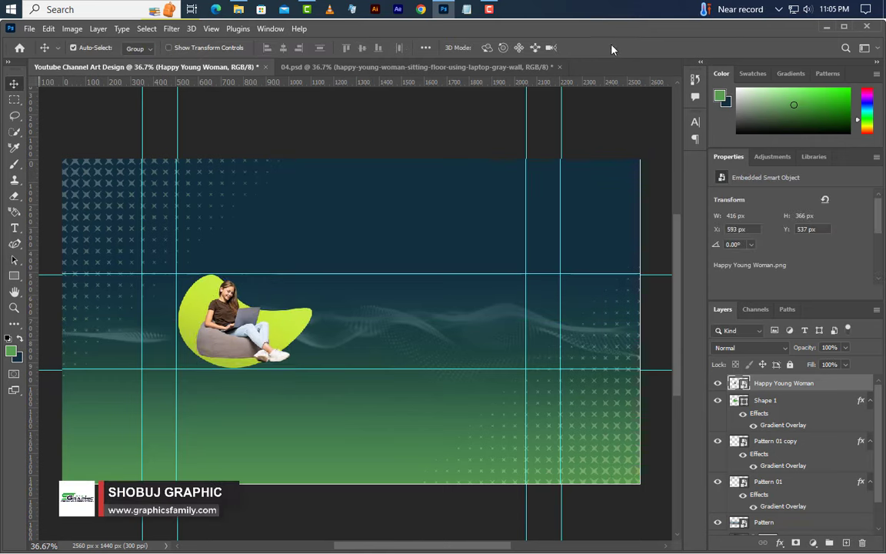
# Step: Add a Drop Shadow to the Happy Young Woman layer with 75% opacity, 90° angle, 5 px distance and 5 px size
pyautogui.rightClick(769, 382)
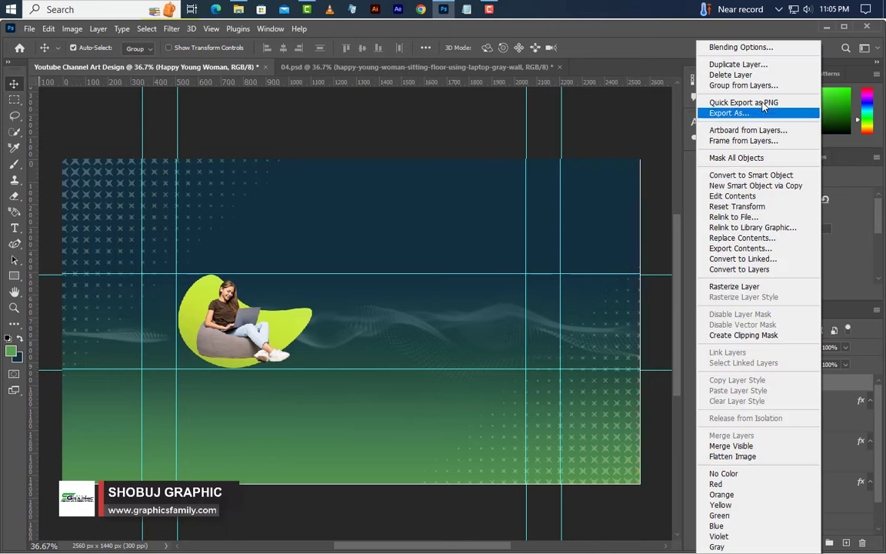
pyautogui.click(762, 49)
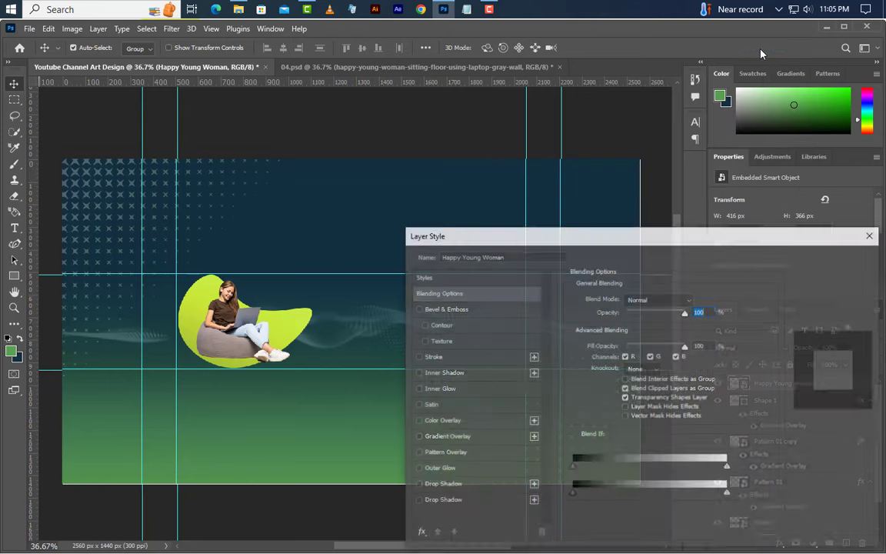
pyautogui.click(484, 486)
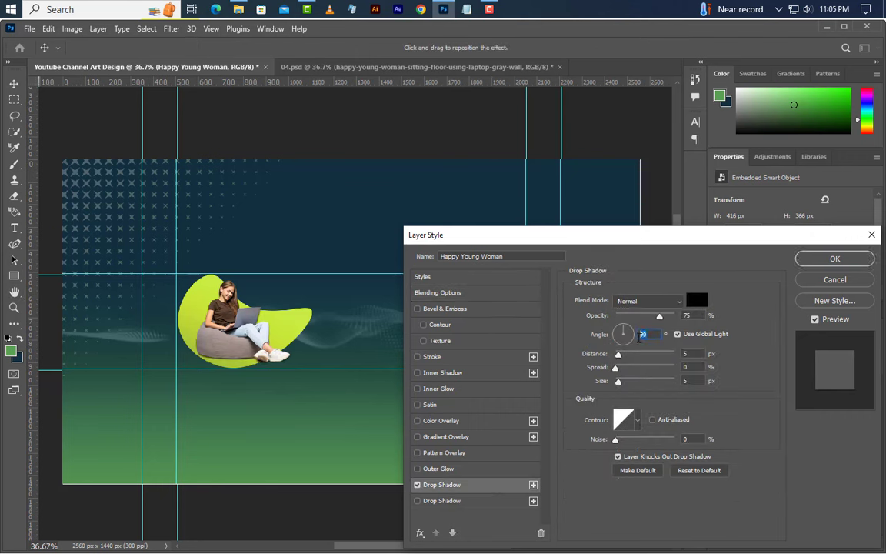
pyautogui.click(683, 354)
# Step: Apply a second Drop Shadow to the woman with 35% opacity, 90° angle, 10 px distance and 20 px size
pyautogui.click(488, 502)
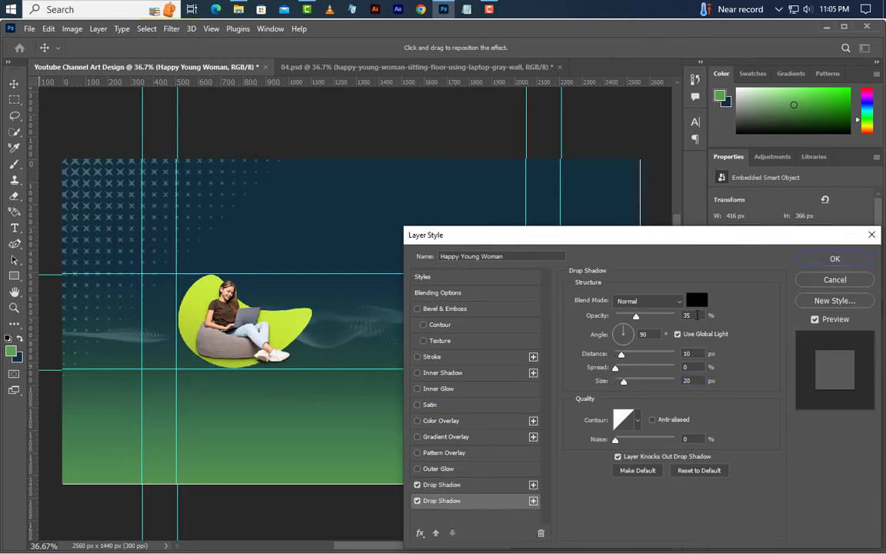
pyautogui.click(644, 334)
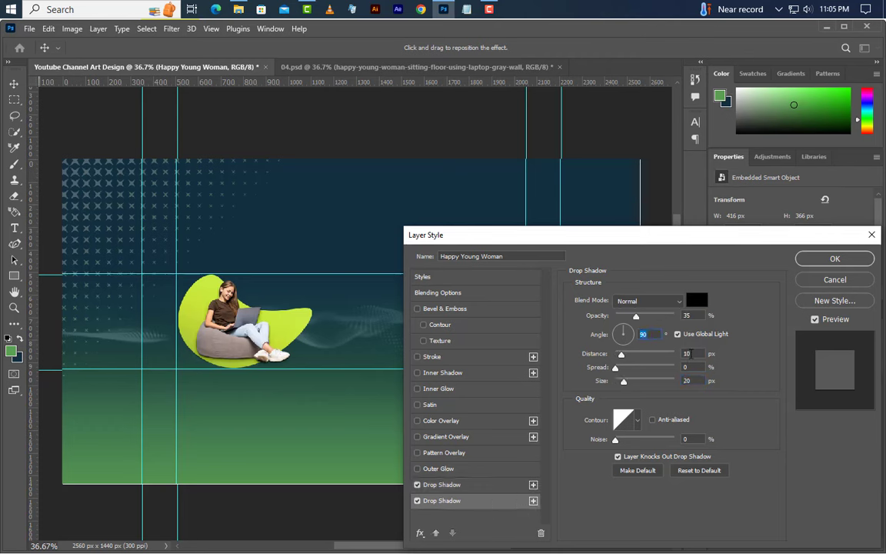
pyautogui.click(687, 381)
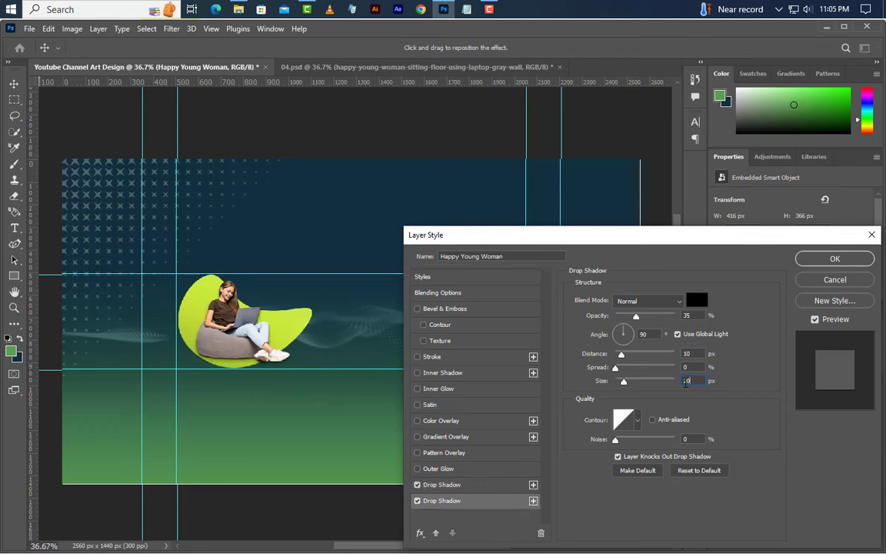
pyautogui.click(830, 260)
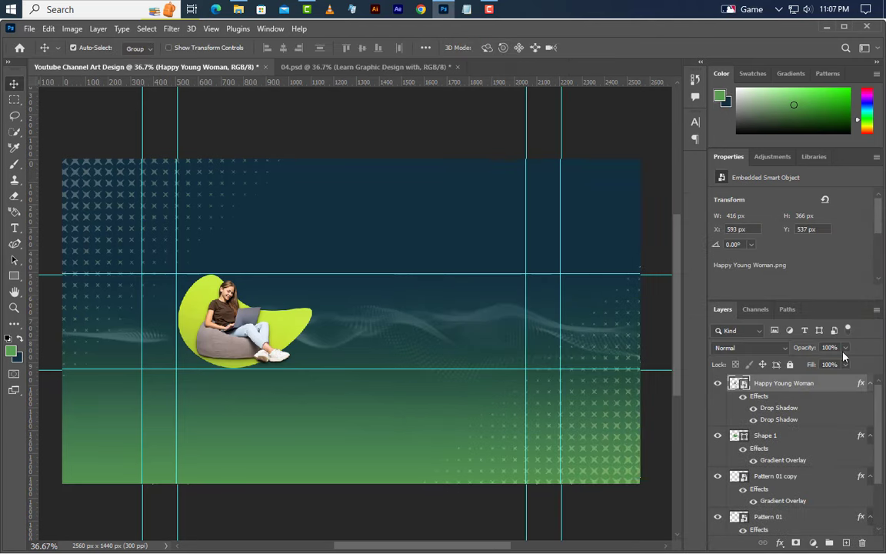
# Step: Add a new layer with the text "Learn Graphic Design With" beside the lime shape, between the horizontal guides
pyautogui.click(847, 543)
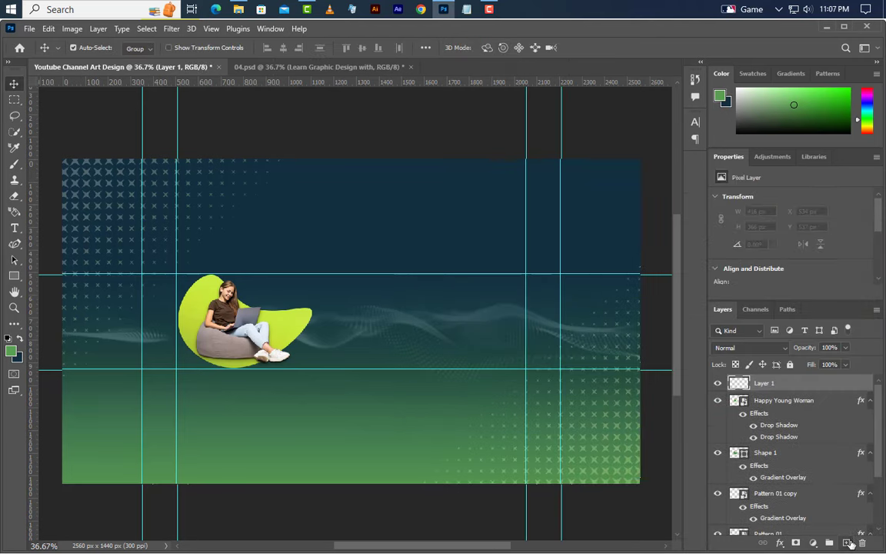
pyautogui.click(14, 227)
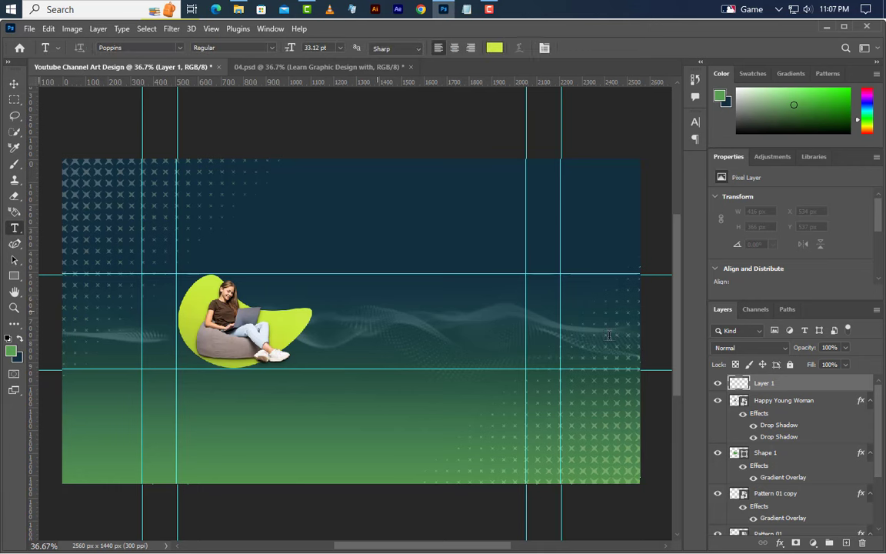
pyautogui.write('Le')
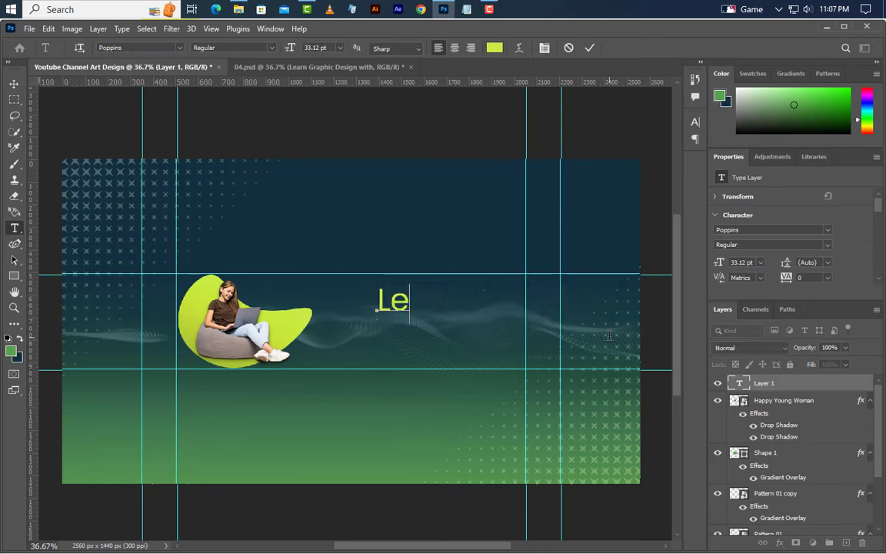
pyautogui.write('arn G')
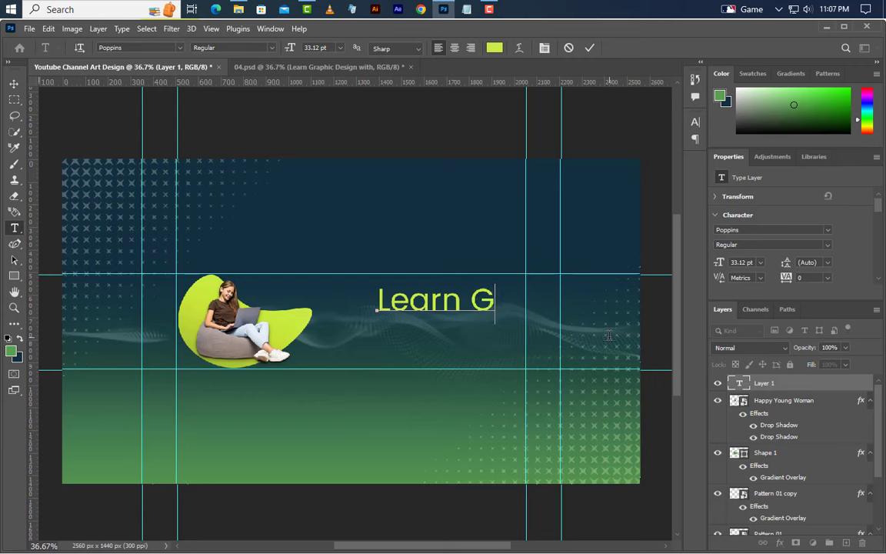
pyautogui.write('raphic')
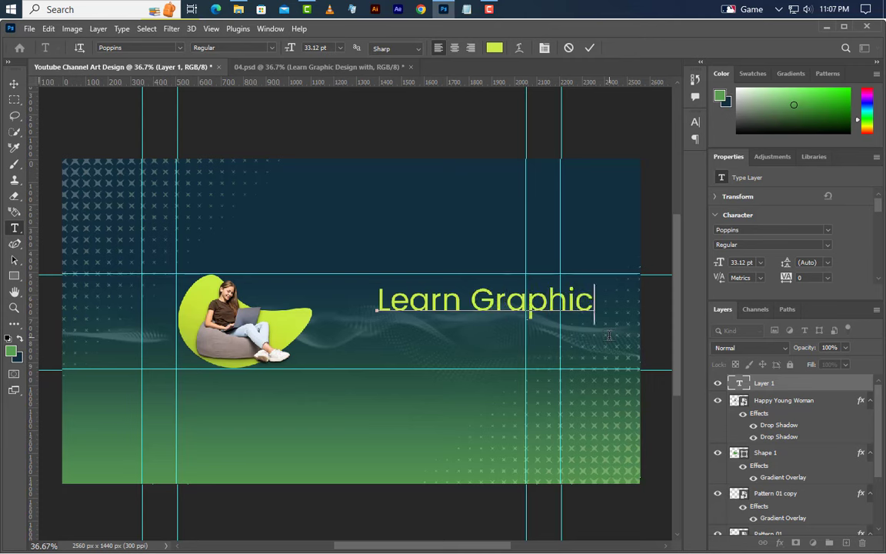
pyautogui.write(' Desi')
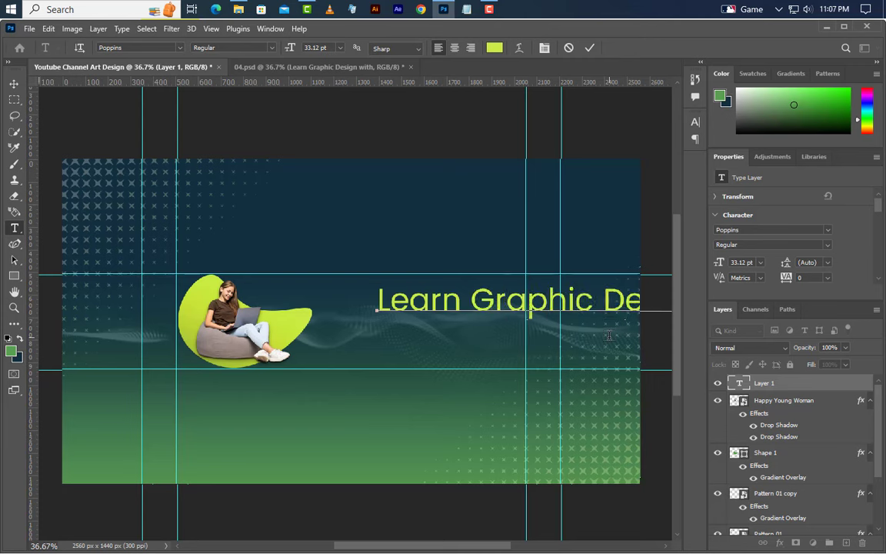
pyautogui.click(590, 47)
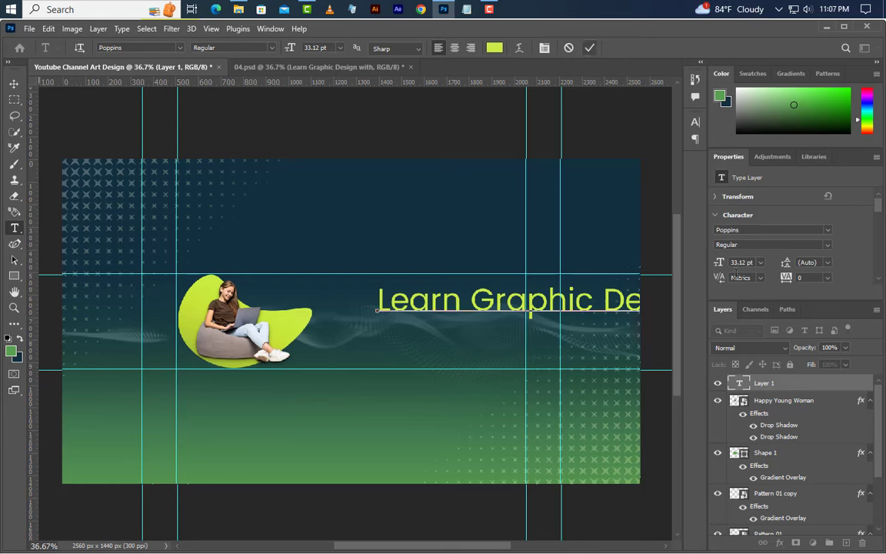
# Step: Set the font size of the "Learn Graphic Design With" text to 9.9 pt
pyautogui.click(745, 262)
pyautogui.write('9')
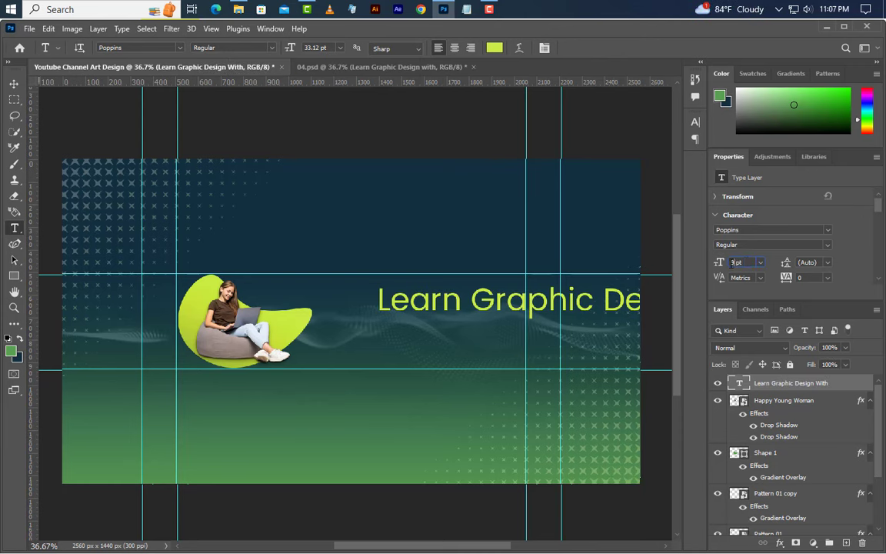
pyautogui.write('.')
pyautogui.press('Return')
# Step: Check the text colour and font family of the "Learn Graphic Design With" line
pyautogui.click(695, 123)
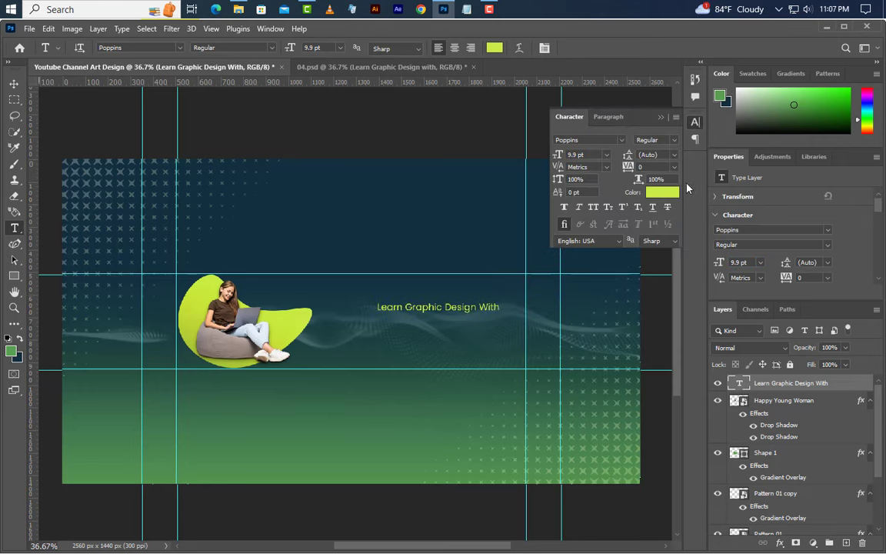
pyautogui.click(663, 192)
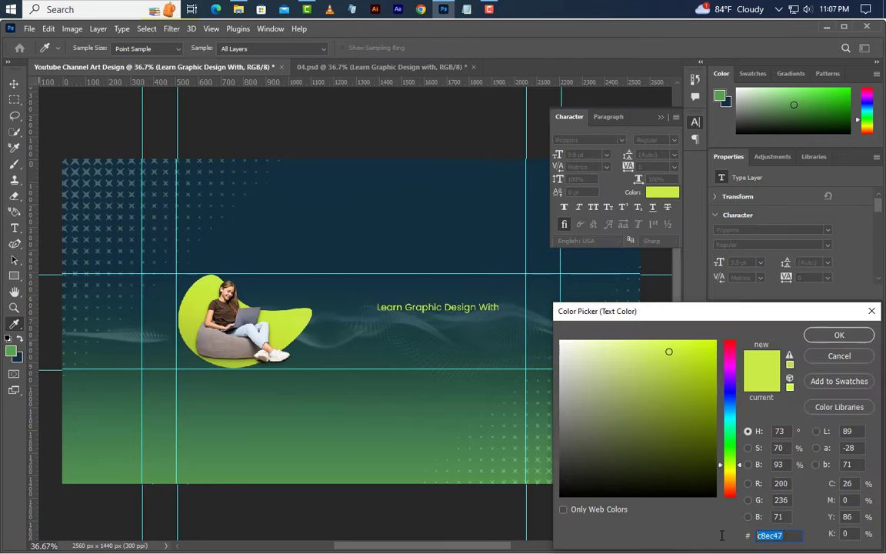
pyautogui.click(838, 337)
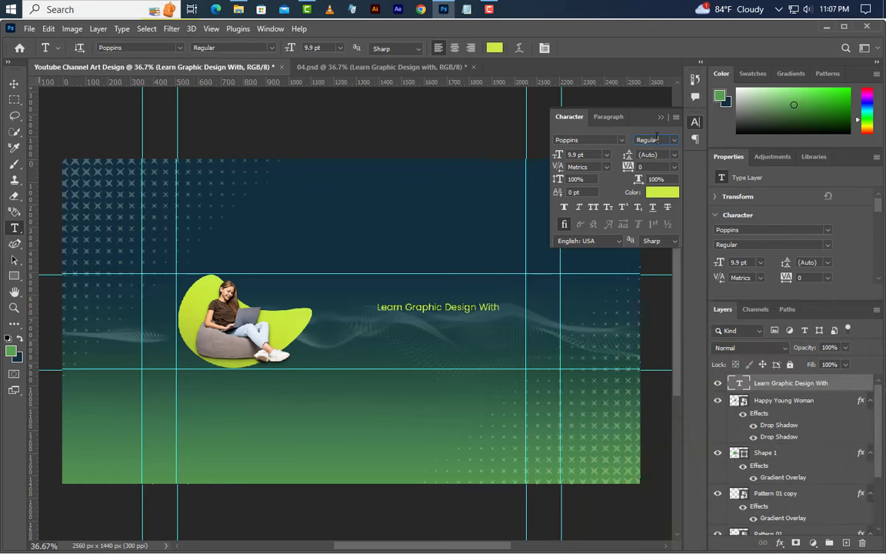
pyautogui.click(560, 140)
pyautogui.click(598, 142)
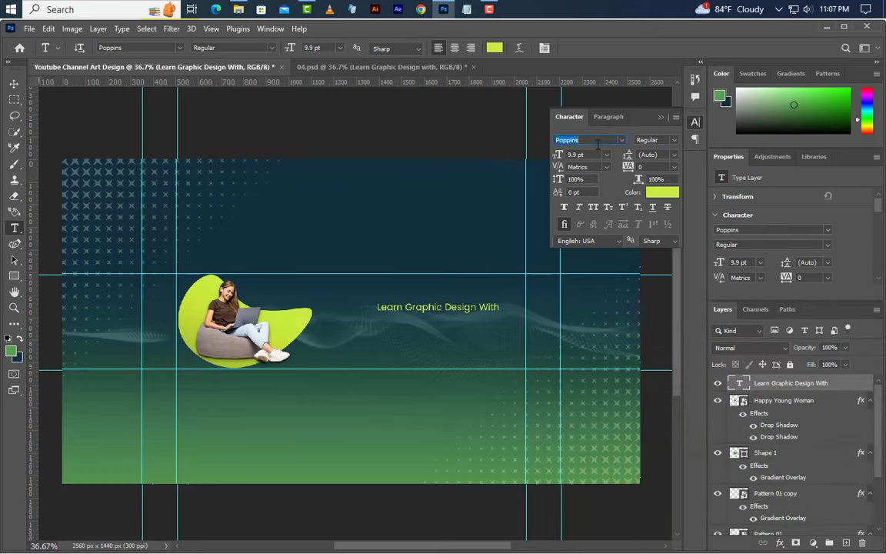
pyautogui.click(660, 119)
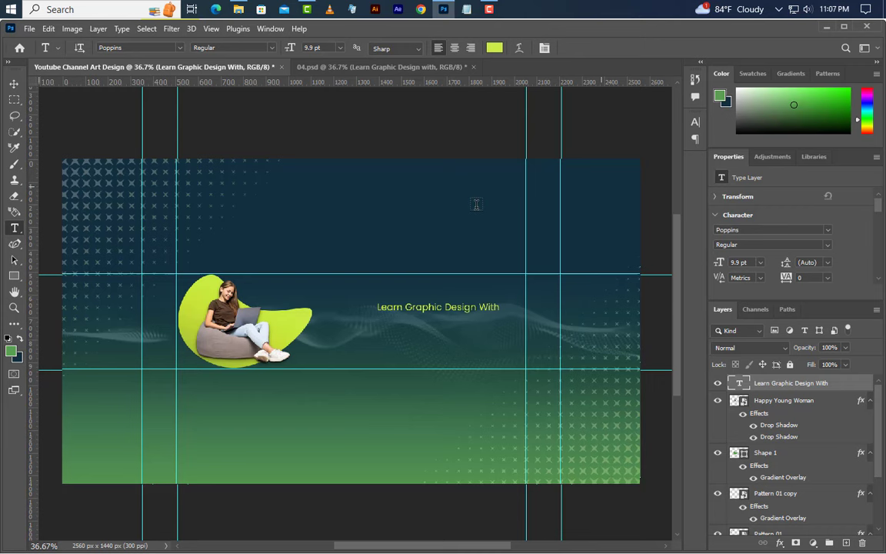
# Step: Move the "Learn Graphic Design With" text right until its end meets the inner right safe-area guide
pyautogui.click(14, 83)
pyautogui.moveTo(487, 312); pyautogui.dragTo(510, 310)
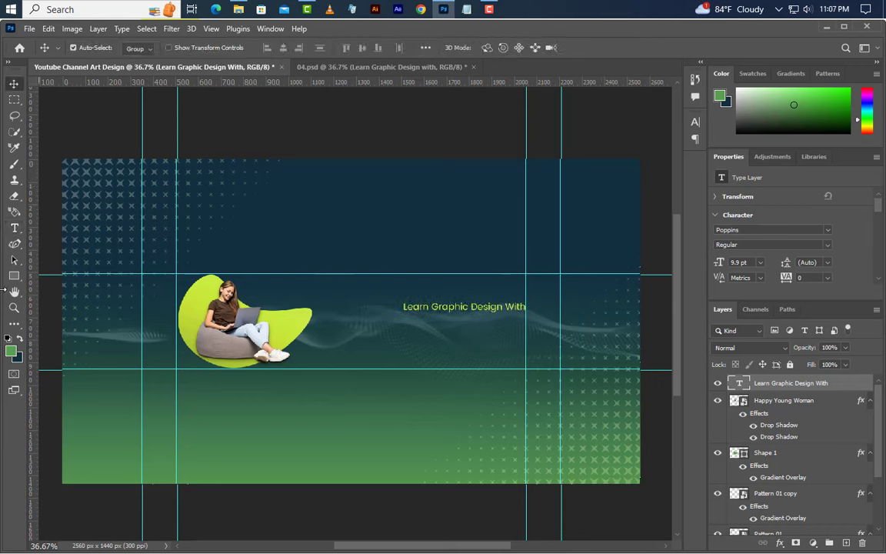
# Step: Add a separate text line reading "Your Channel Name" below "Learn Graphic Design With"
pyautogui.press('t')
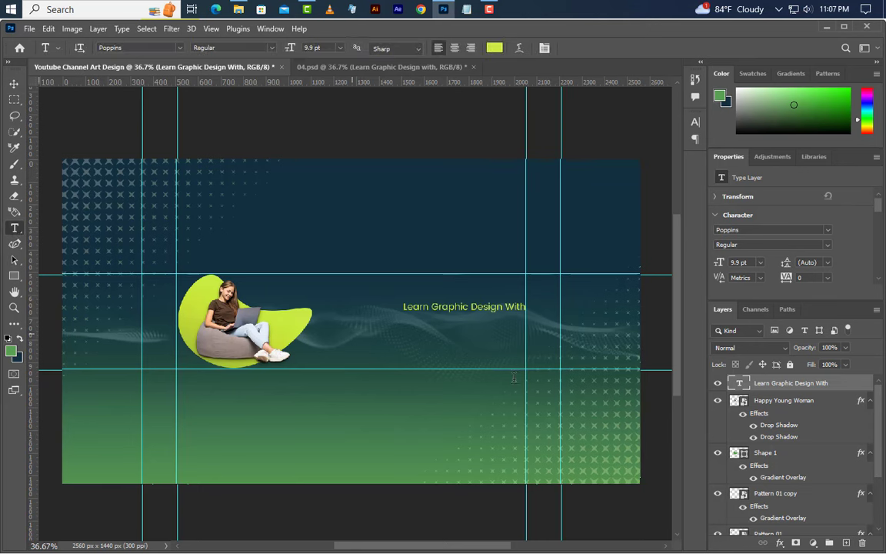
pyautogui.click(354, 331)
pyautogui.press('Delete')
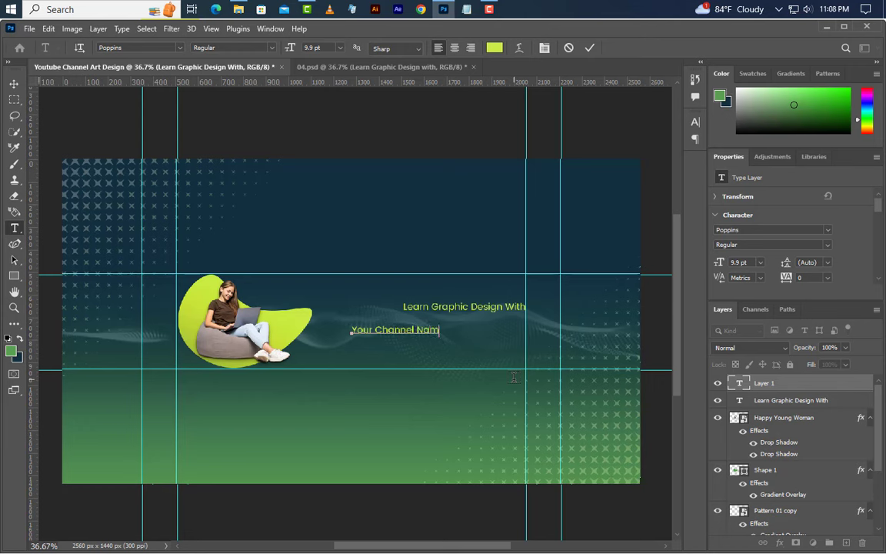
pyautogui.click(589, 48)
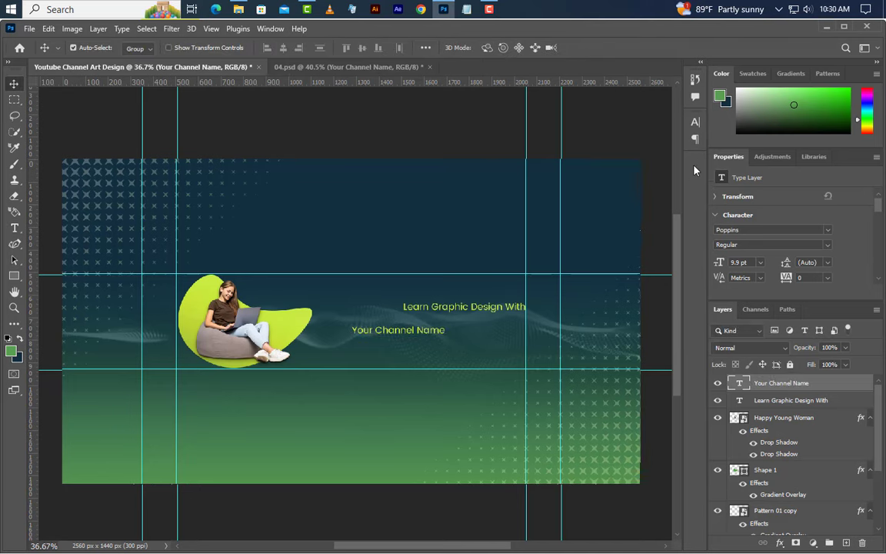
# Step: Set the "Your Channel Name" text in Eras Bold ITC with All Caps
pyautogui.click(696, 122)
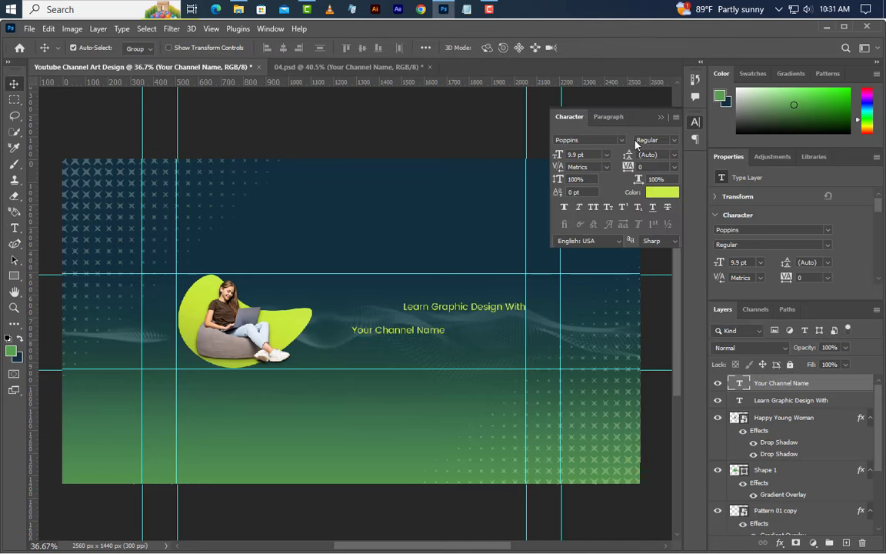
pyautogui.click(623, 141)
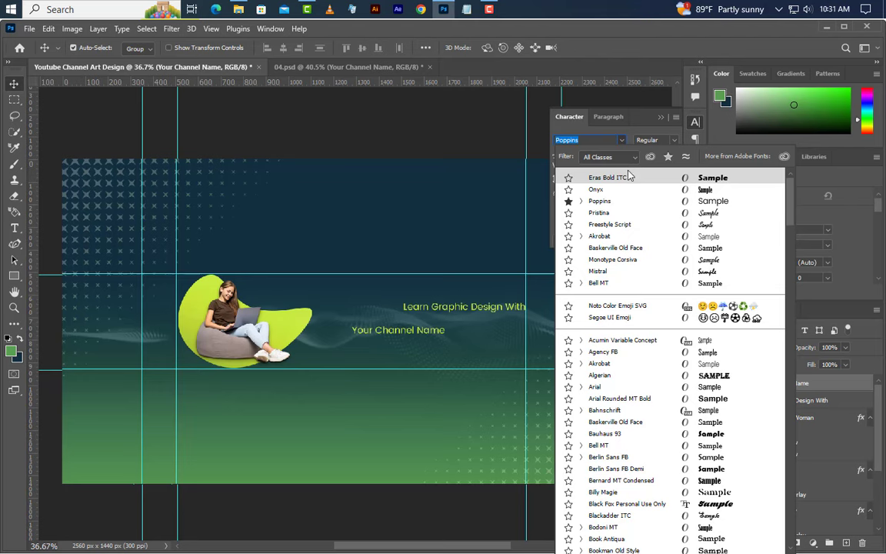
pyautogui.click(627, 179)
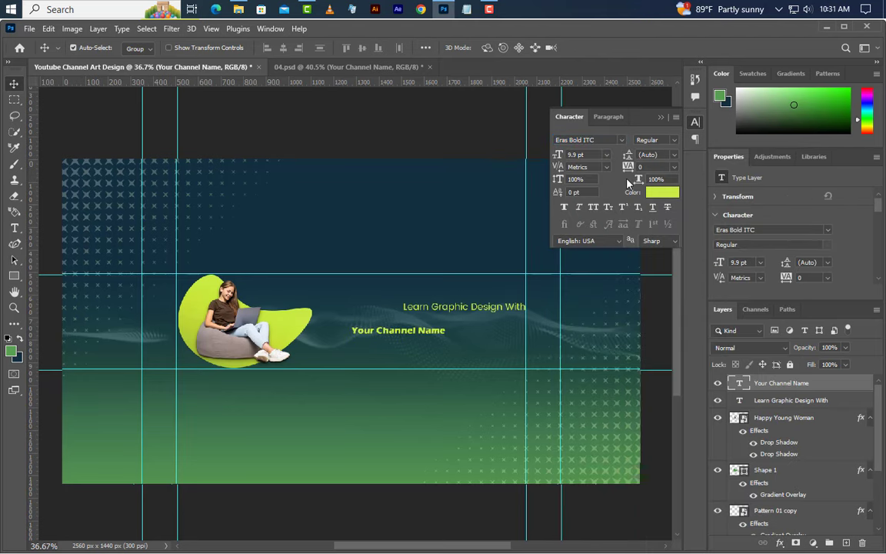
pyautogui.click(594, 208)
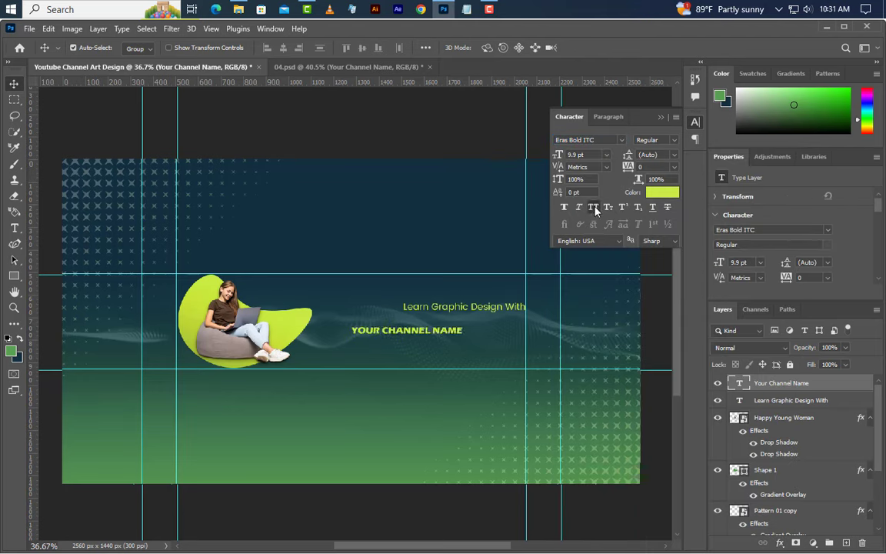
pyautogui.click(661, 119)
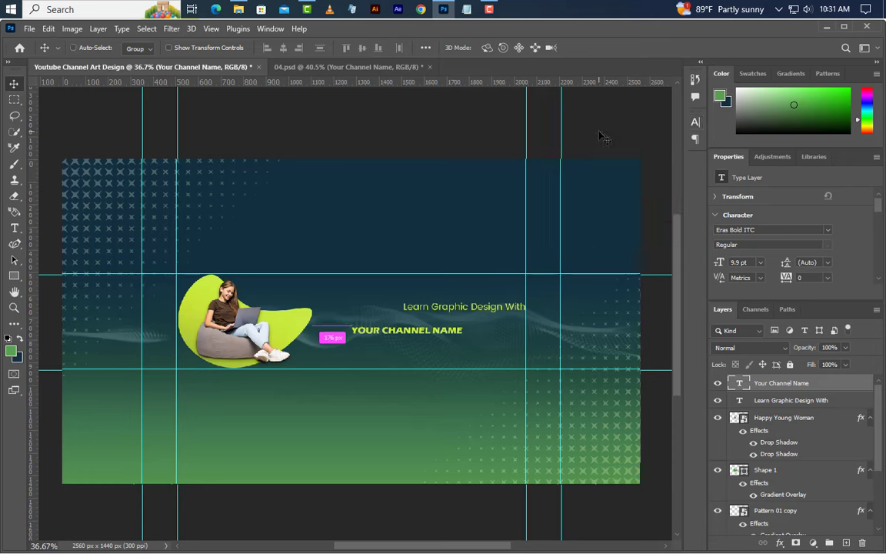
# Step: Enlarge the channel name text to about 22.41 pt, with its right end at the inner right safe-area guide
pyautogui.hotkey('ctrl', 't')
pyautogui.moveTo(464, 324); pyautogui.dragTo(526, 324)
pyautogui.scroll(2, 460, 337)
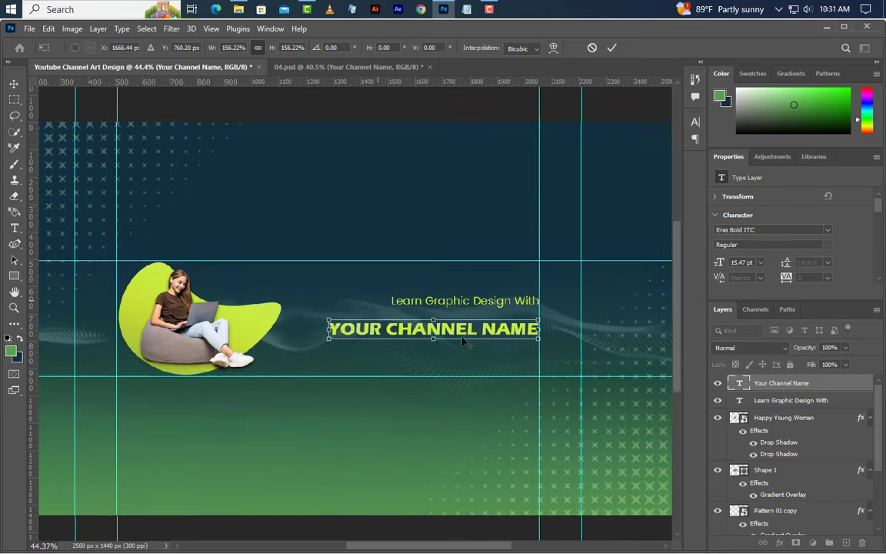
pyautogui.moveTo(327, 327); pyautogui.dragTo(295, 329)
pyautogui.moveTo(416, 345); pyautogui.dragTo(416, 353)
pyautogui.press('Return')
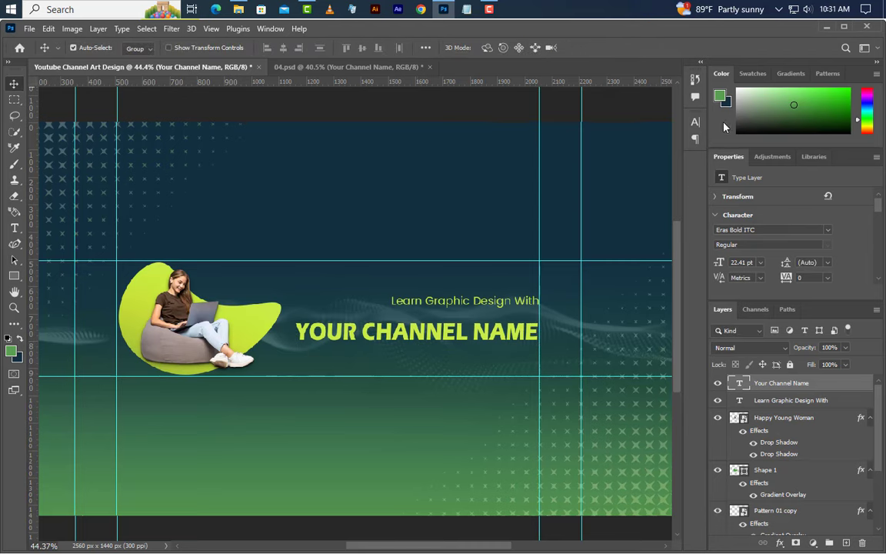
# Step: Change the channel name text colour to white (ffffff)
pyautogui.click(696, 122)
pyautogui.click(669, 195)
pyautogui.moveTo(582, 377); pyautogui.dragTo(510, 287)
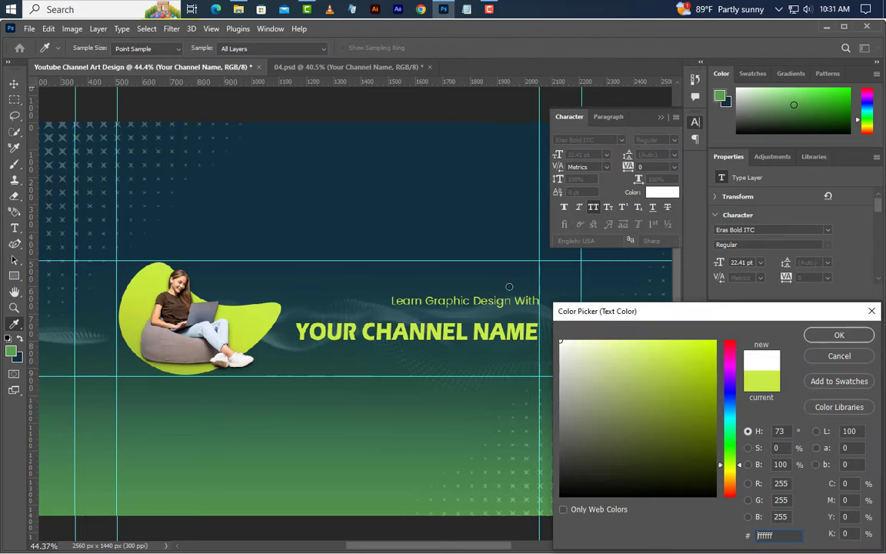
pyautogui.click(831, 335)
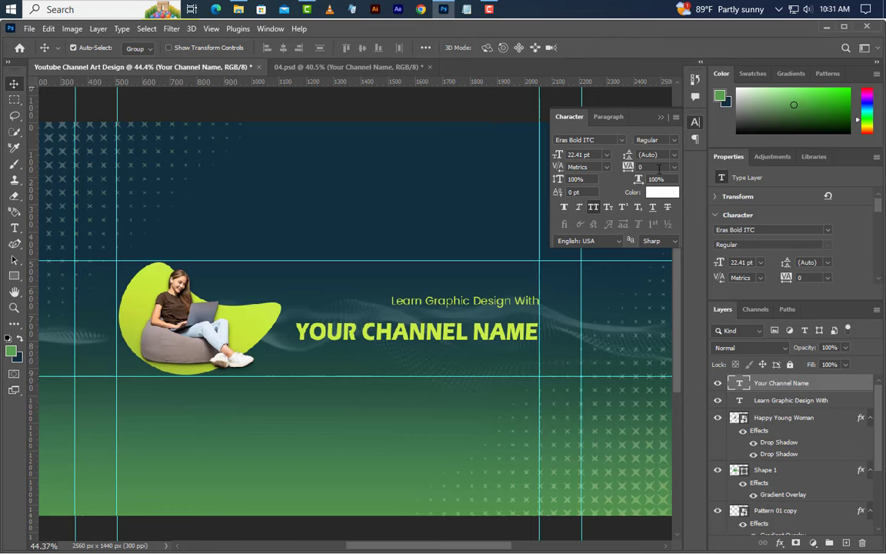
pyautogui.click(660, 116)
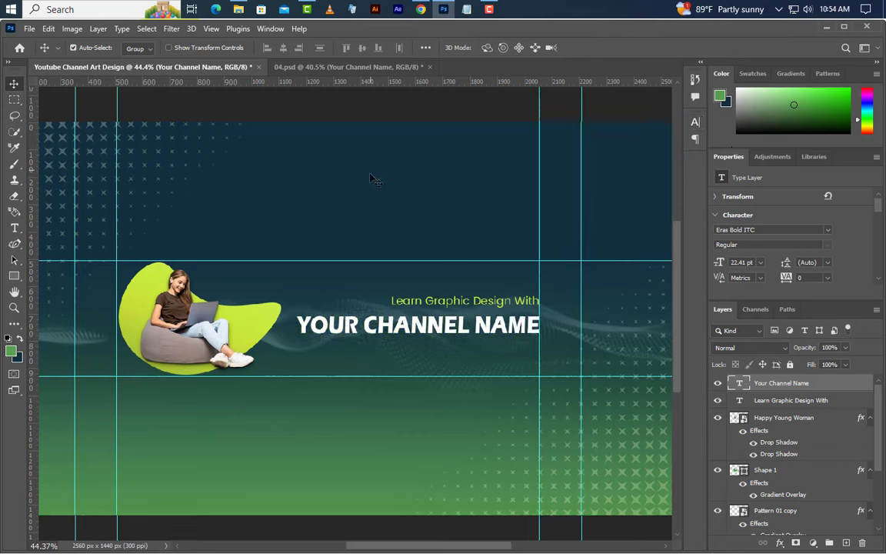
# Step: Recolour only the word NAME in the channel name with lime c2db37 sampled from the lime shape
pyautogui.click(14, 227)
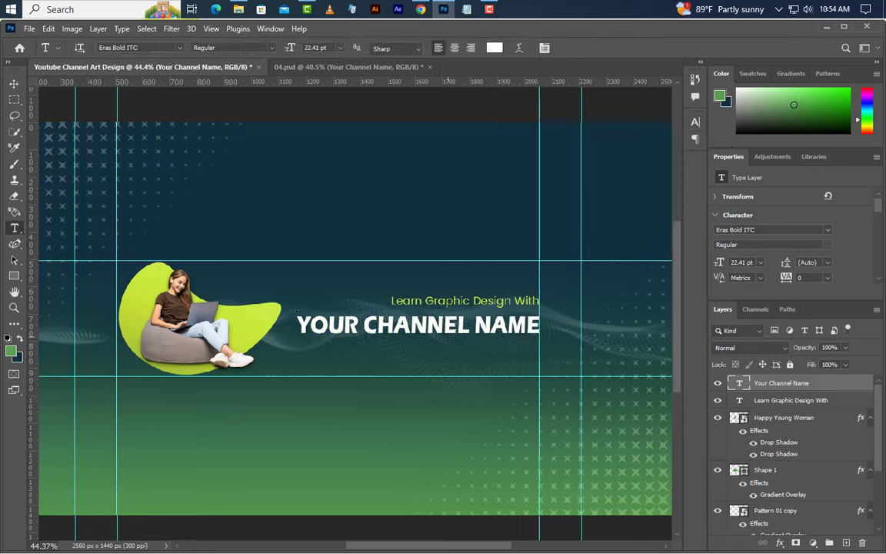
pyautogui.moveTo(473, 323); pyautogui.dragTo(551, 324)
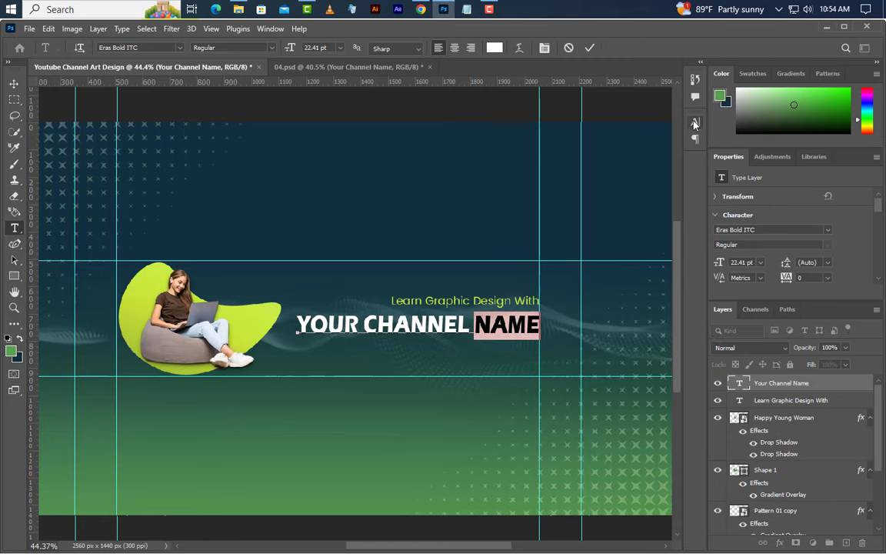
pyautogui.click(695, 122)
pyautogui.click(663, 191)
pyautogui.click(138, 294)
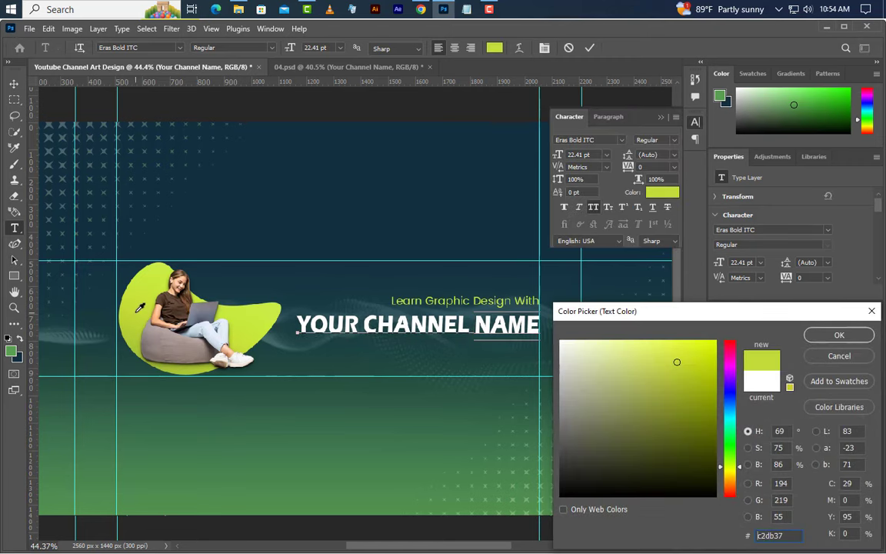
pyautogui.click(808, 335)
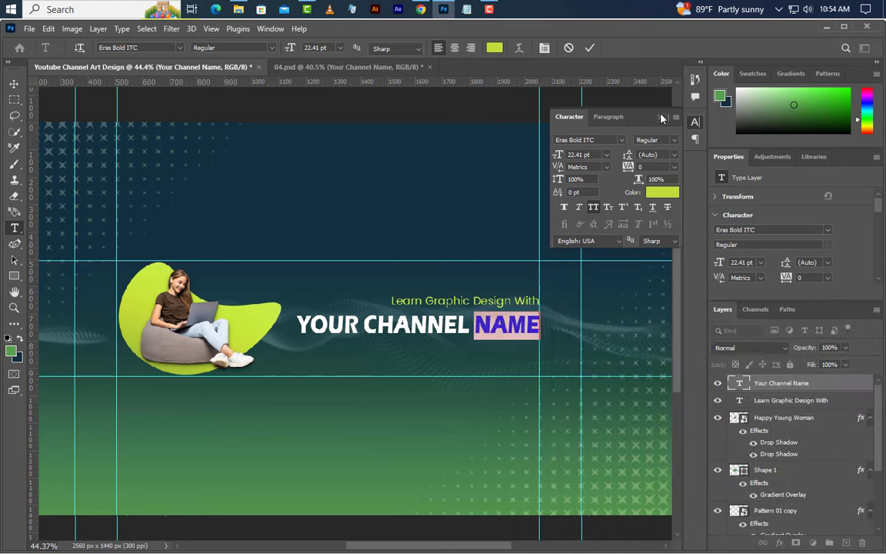
pyautogui.click(591, 48)
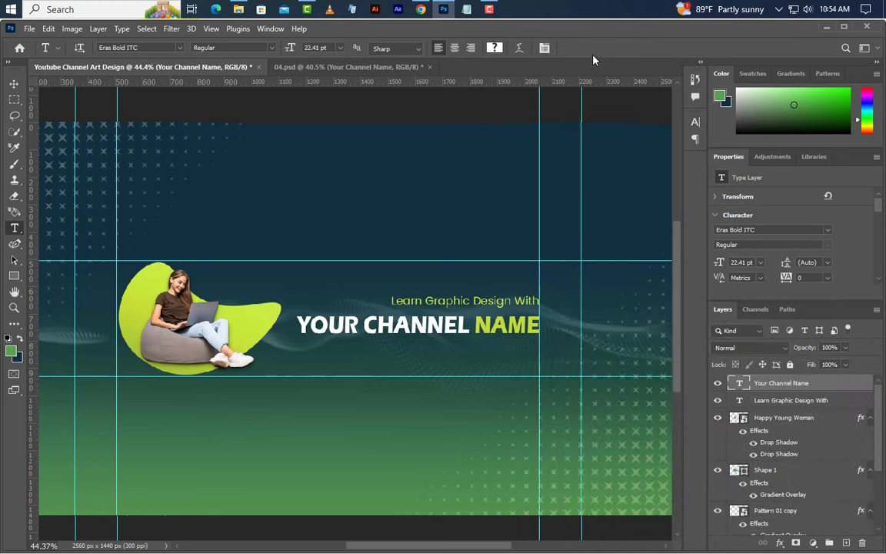
# Step: Add a text line reading "FOR BUSINESS INQUIRIES" just below the start of the channel name
pyautogui.scroll(5, 320, 388)
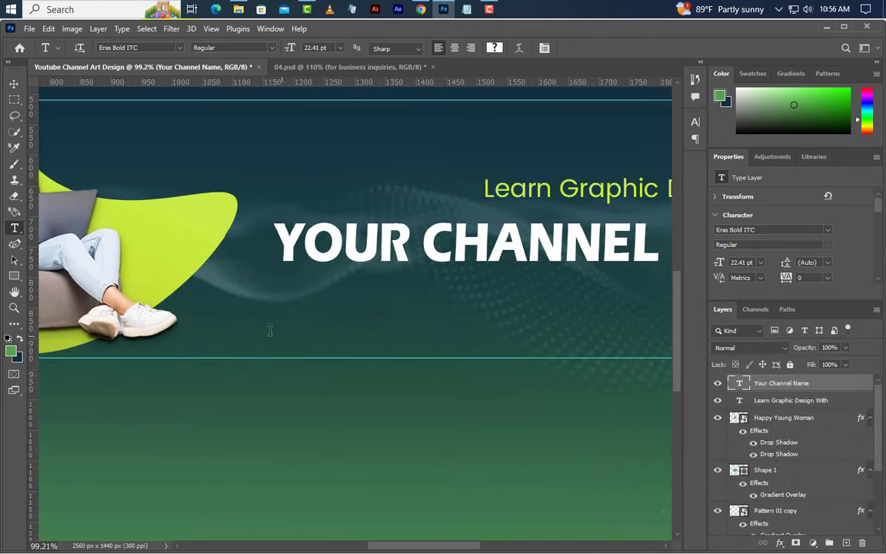
pyautogui.click(273, 304)
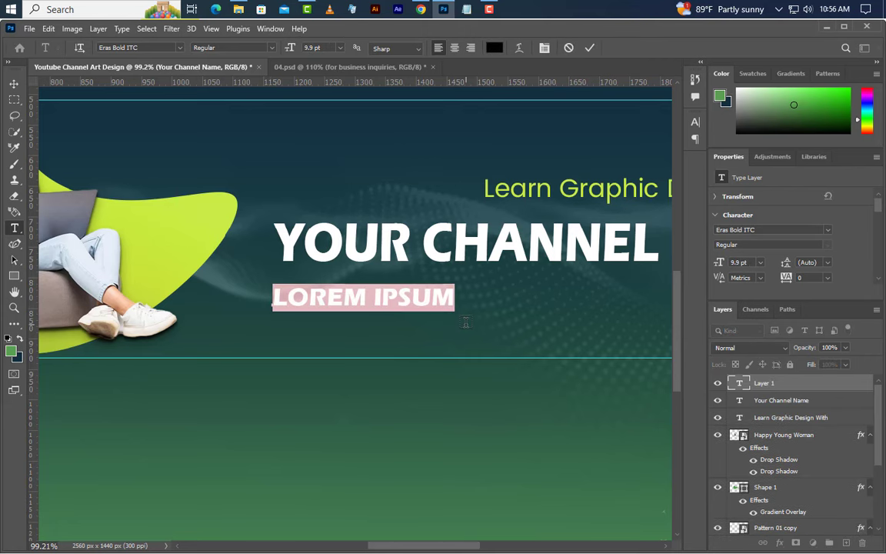
pyautogui.write('FOR BUSINESS INQUIRIES')
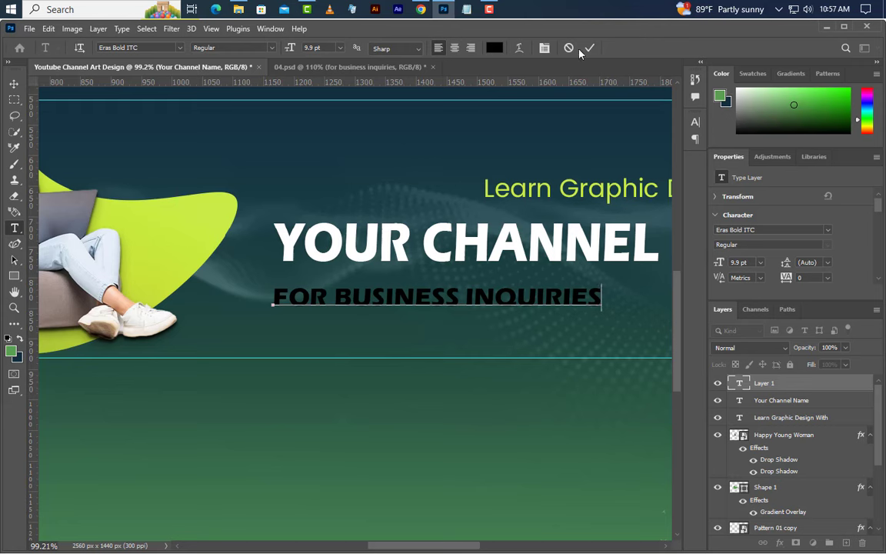
pyautogui.hotkey('ctrl', 'Return')
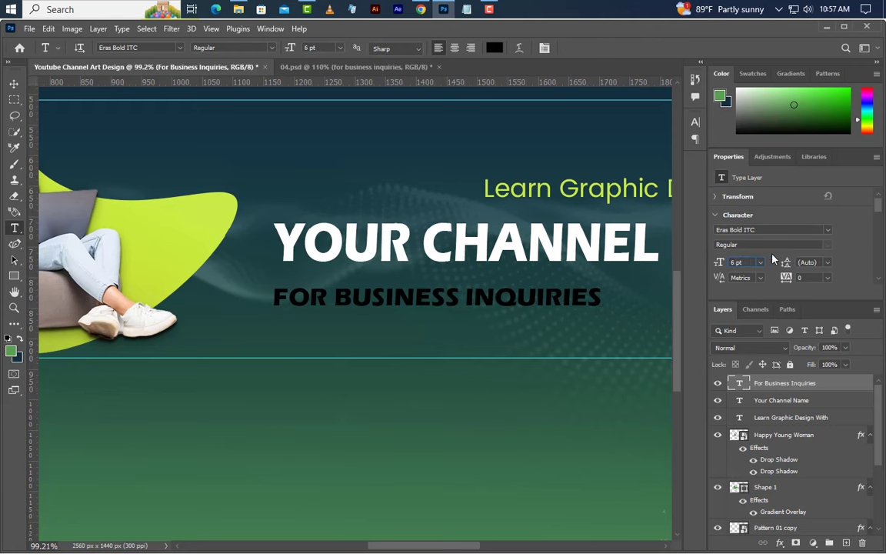
# Step: Set the "FOR BUSINESS INQUIRIES" text in Poppins Regular at 6 pt
pyautogui.click(827, 229)
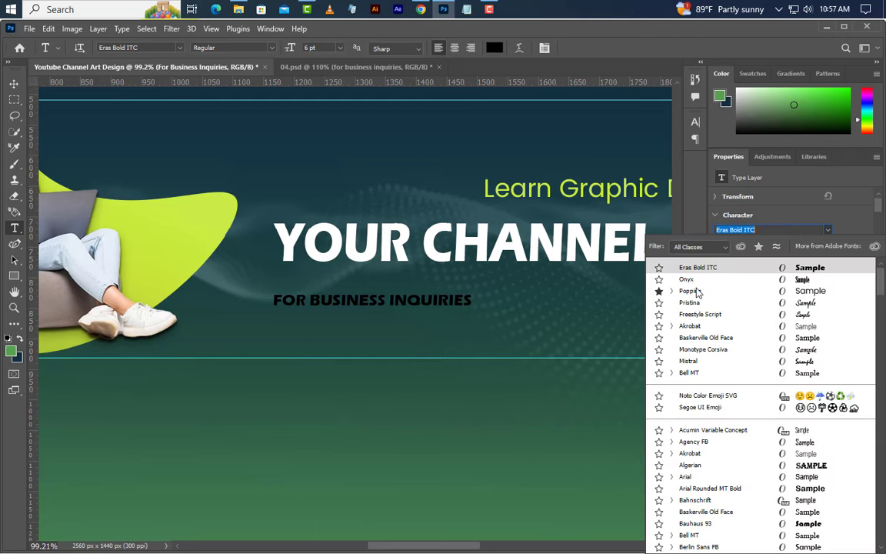
pyautogui.click(697, 292)
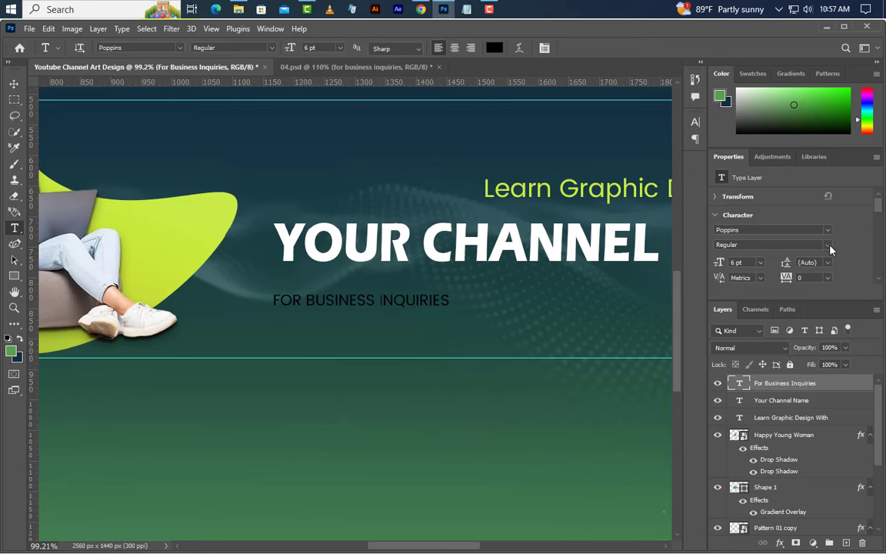
pyautogui.click(828, 245)
pyautogui.click(731, 262)
# Step: Change the "FOR BUSINESS INQUIRIES" text colour to white (ffffff)
pyautogui.click(695, 121)
pyautogui.click(662, 192)
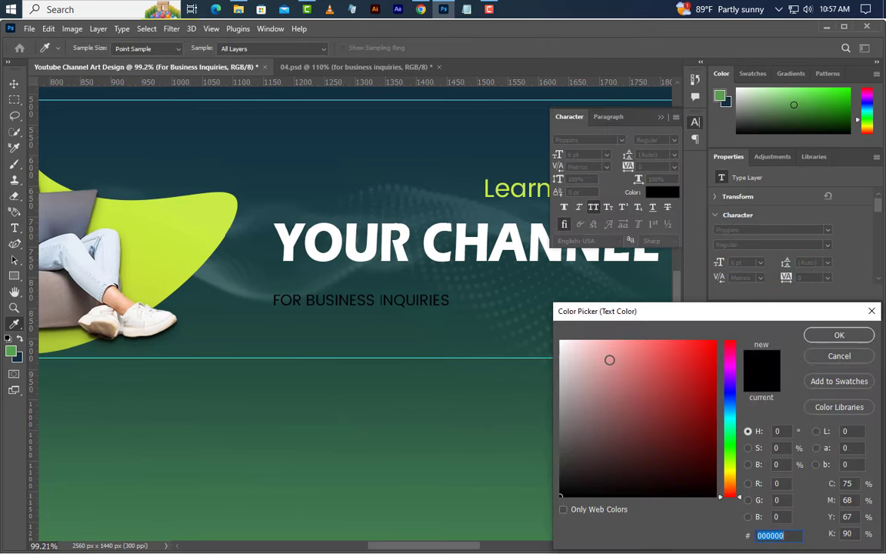
pyautogui.write('ffffff')
pyautogui.click(858, 339)
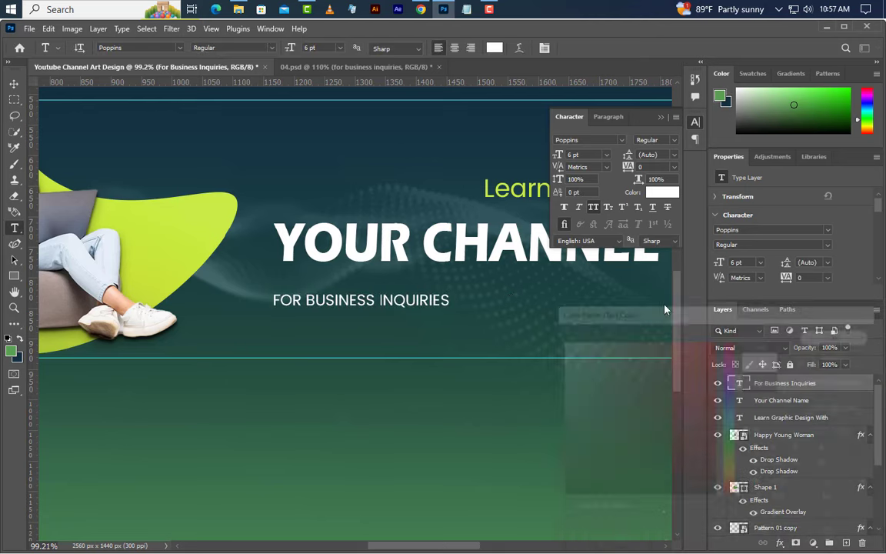
pyautogui.click(663, 117)
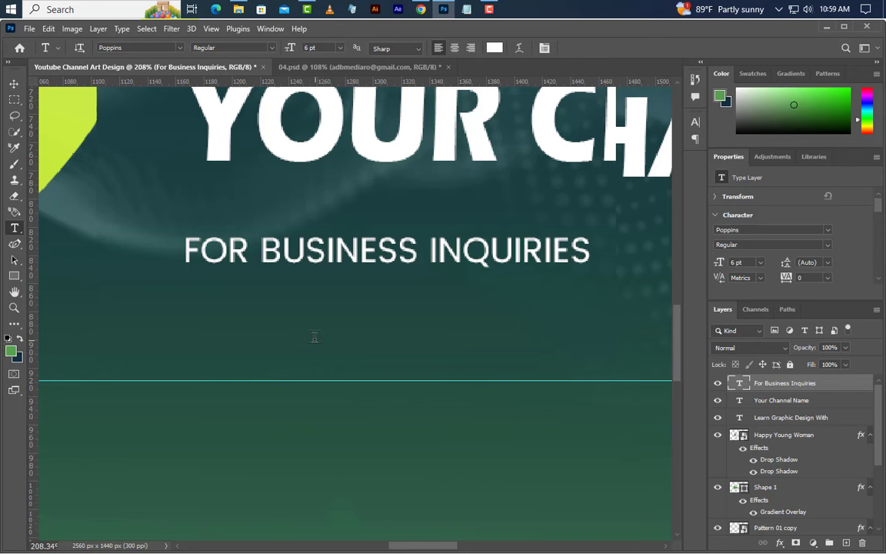
# Step: Draw a square below the start of the "FOR BUSINESS INQUIRIES" text and set its size to 28 × 28 px
pyautogui.press('u')
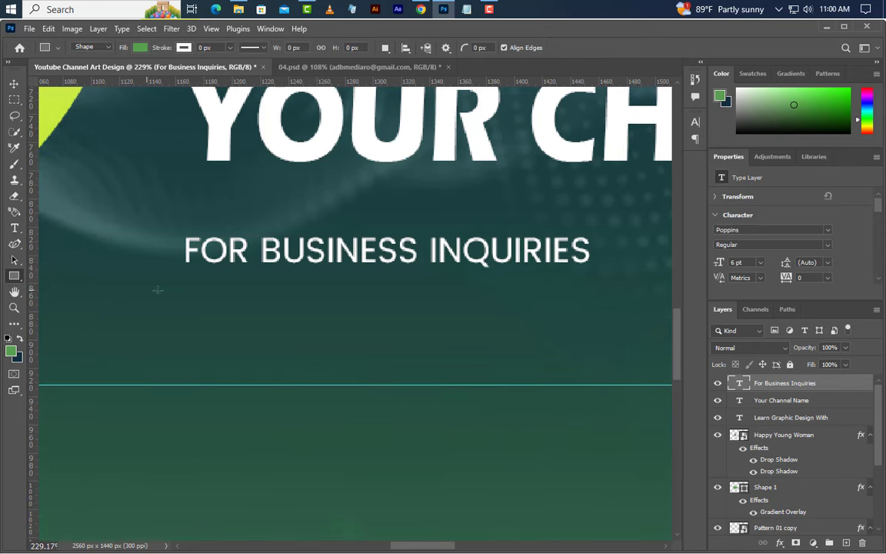
pyautogui.moveTo(188, 294); pyautogui.dragTo(239, 346)
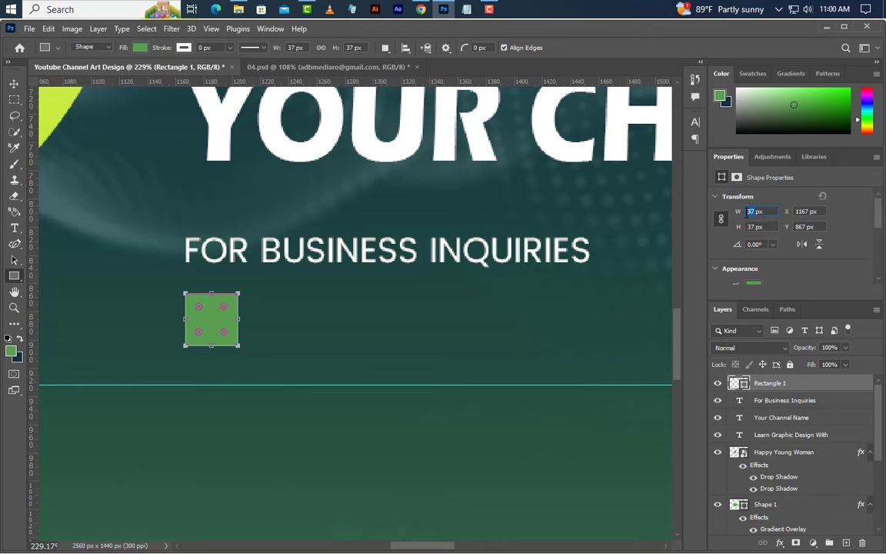
pyautogui.write('28')
pyautogui.press('Return')
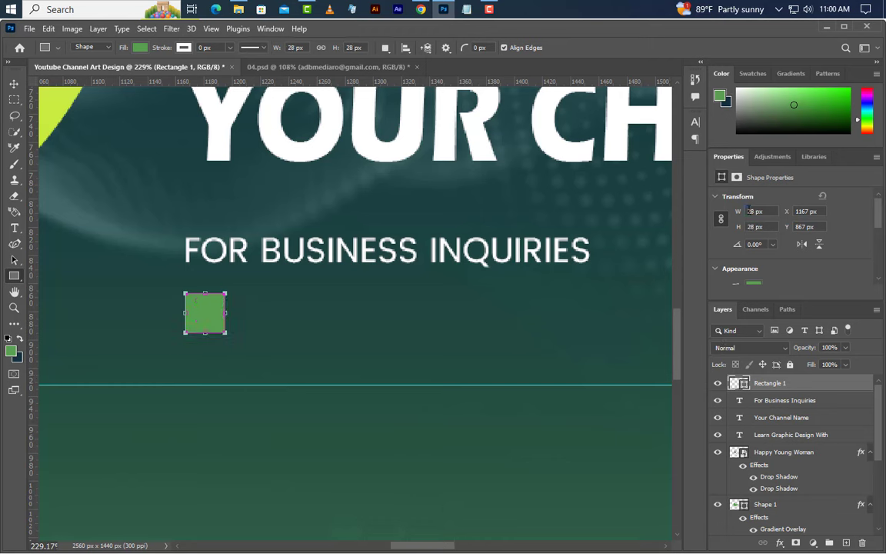
# Step: Round the small square's corners to 2 px and fill it with lime sampled from the lime shape
pyautogui.scroll(-5, 796, 286)
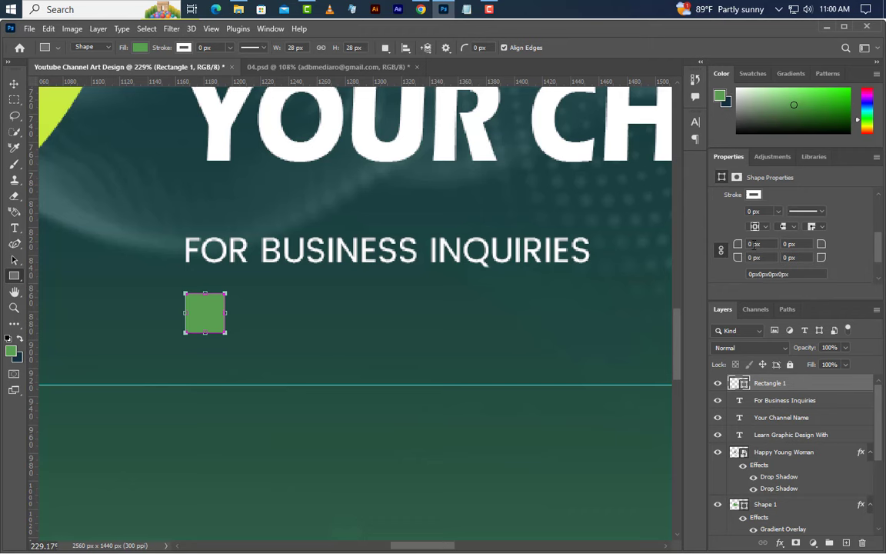
pyautogui.moveTo(739, 251); pyautogui.dragTo(743, 251)
pyautogui.doubleClick(735, 383)
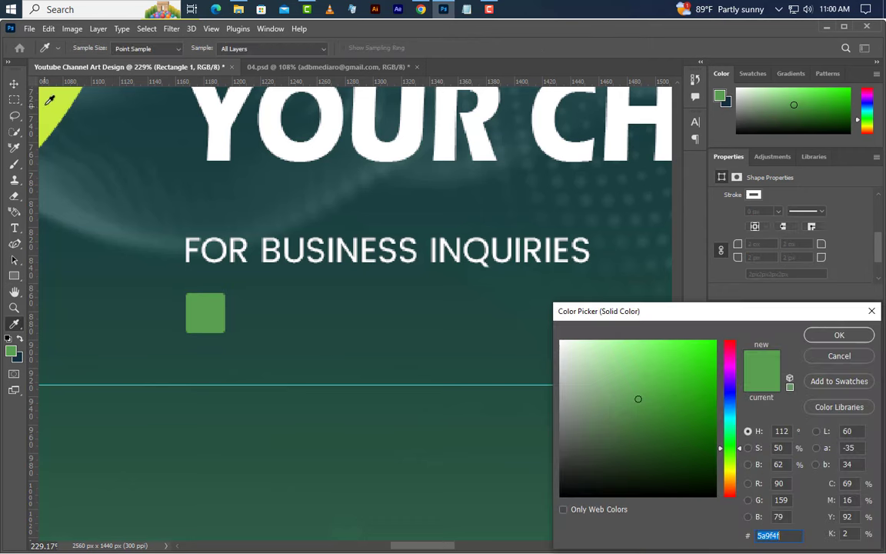
pyautogui.click(48, 103)
pyautogui.click(839, 336)
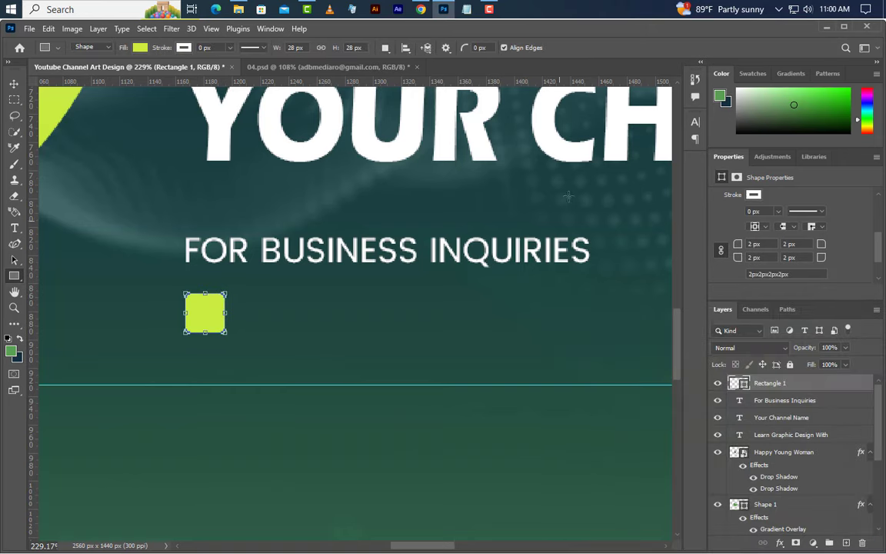
# Step: Place the paper plane icon 1453152-200.png from File Explorer into the banner and scale it to about 6.92% over the small lime square
pyautogui.click(822, 26)
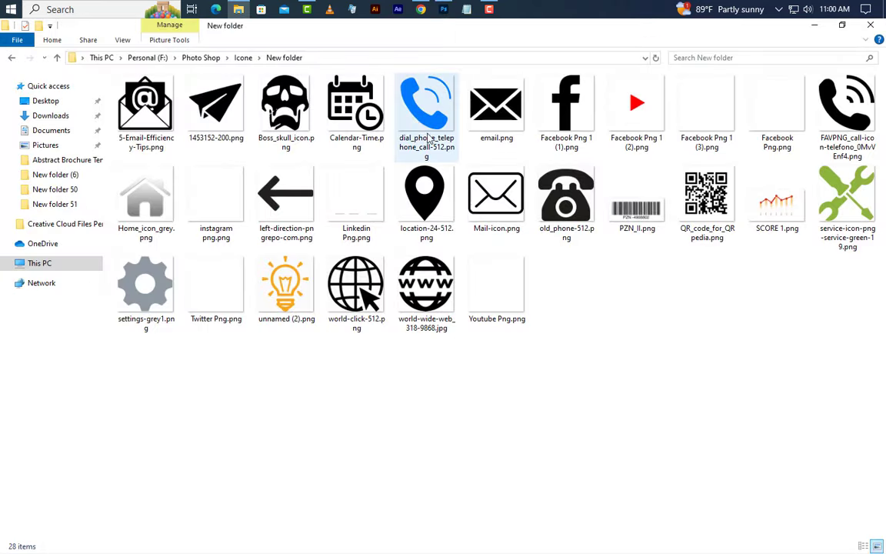
pyautogui.moveTo(218, 111); pyautogui.dragTo(207, 379)
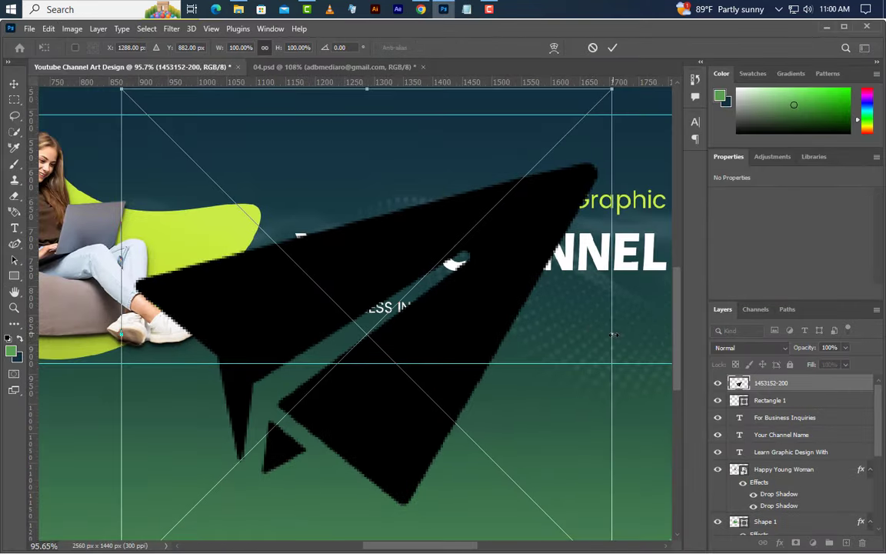
pyautogui.moveTo(613, 335); pyautogui.dragTo(344, 327)
pyautogui.scroll(10, 329, 334)
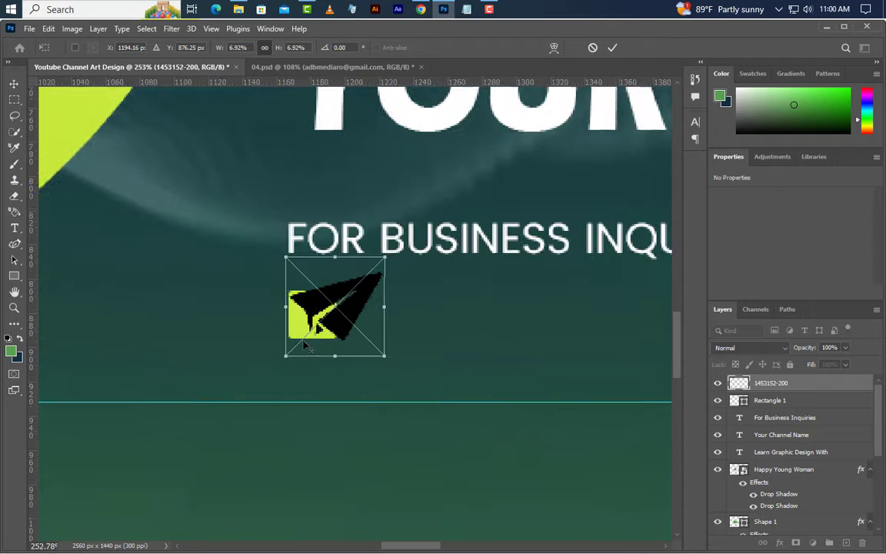